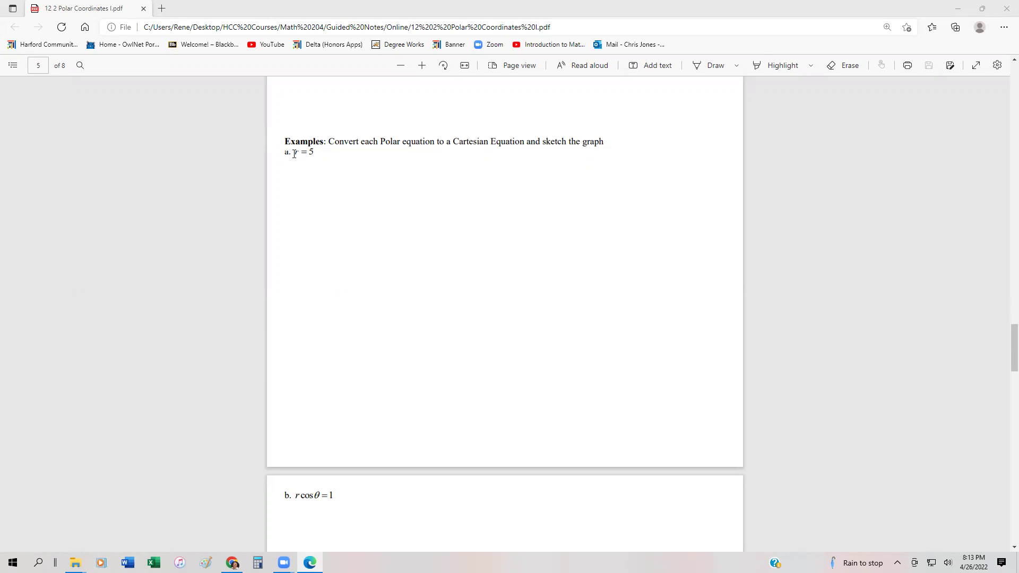
# Enable freehand pen inking on page 5 of the polar coordinates notes.
pyautogui.moveTo(282, 152); pyautogui.dragTo(330, 154)
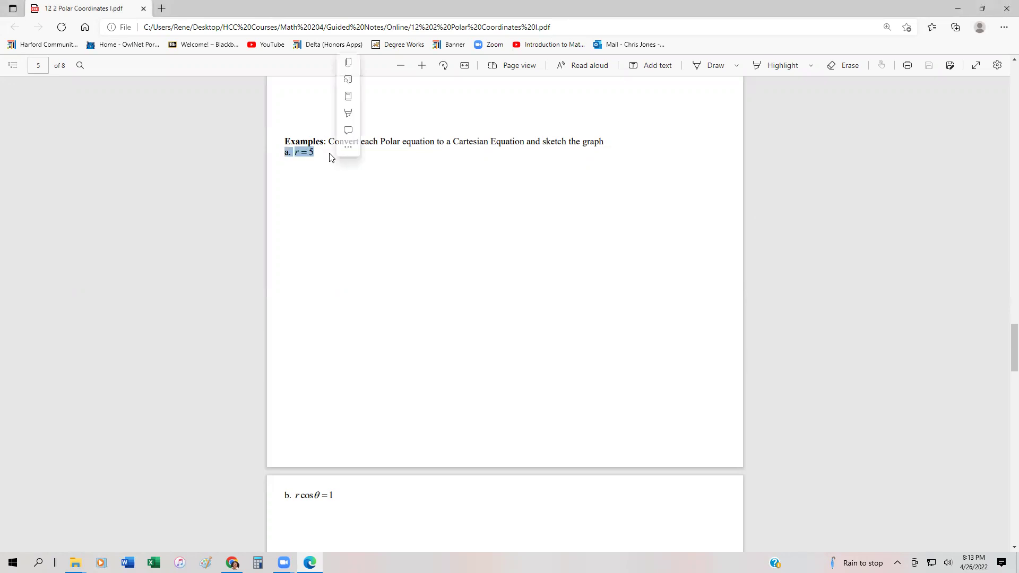
pyautogui.click(329, 165)
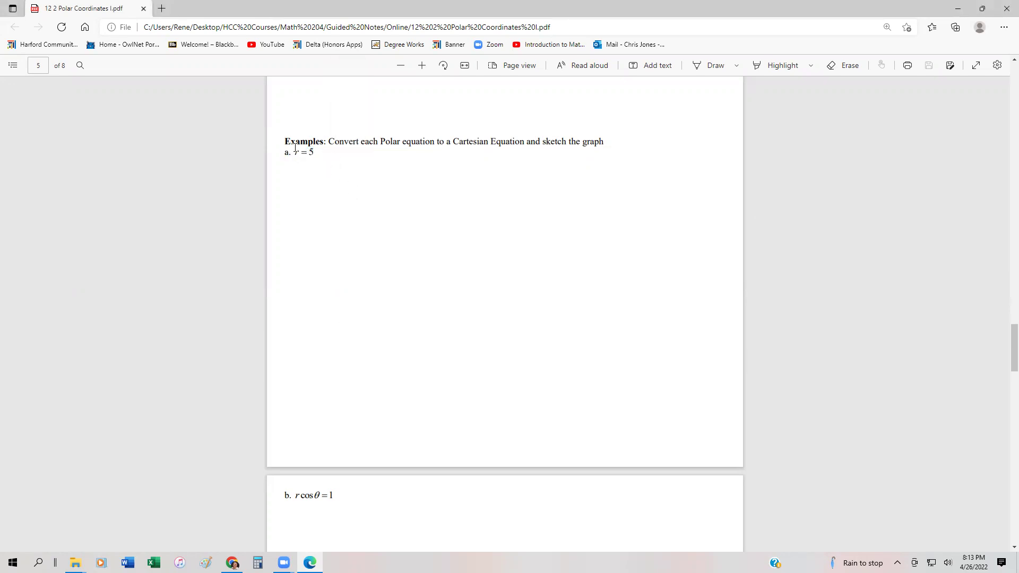
pyautogui.click(698, 64)
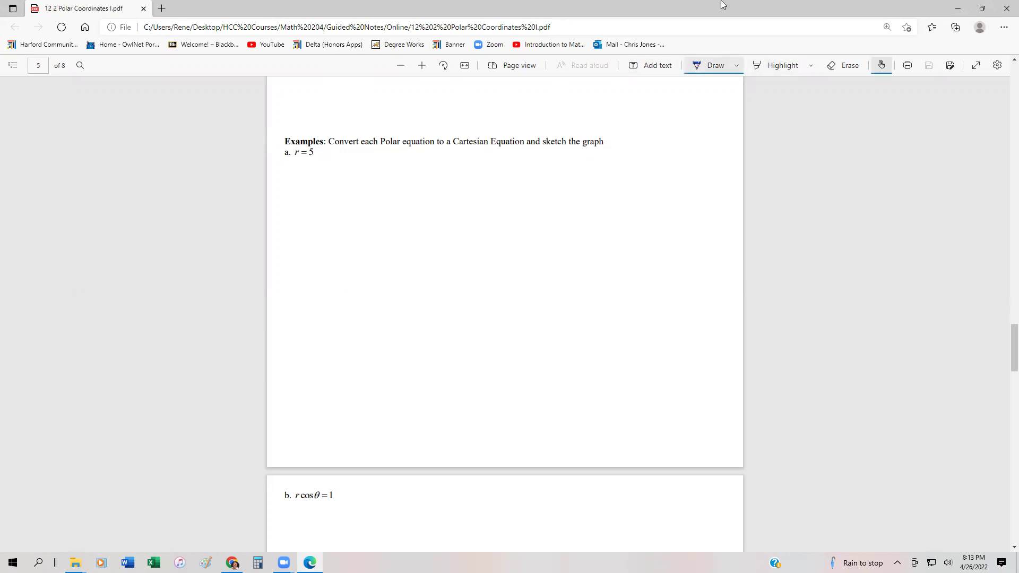
# Handwrite r² = x² + y² above the Examples heading.
pyautogui.scroll(3, 420, 212)
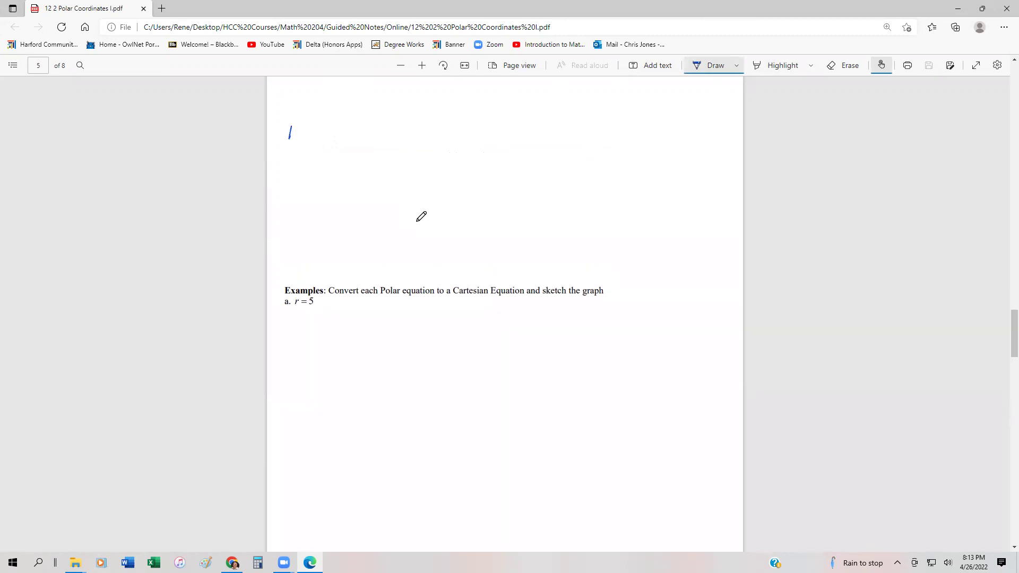
pyautogui.moveTo(291, 131); pyautogui.dragTo(302, 127)
pyautogui.moveTo(313, 110); pyautogui.dragTo(355, 145)
pyautogui.moveTo(372, 118)
pyautogui.mouseDown()
pyautogui.moveTo(393, 142)
pyautogui.moveTo(415, 139)
pyautogui.mouseUp()
pyautogui.moveTo(427, 129)
pyautogui.mouseDown()
pyautogui.moveTo(418, 154)
pyautogui.moveTo(453, 134)
pyautogui.mouseUp()
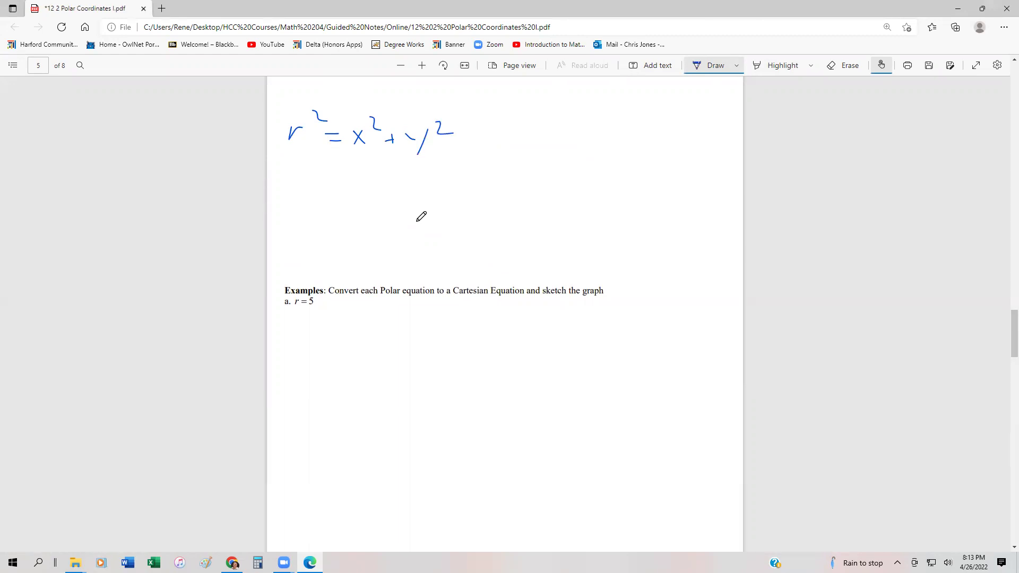
# Write x = r cos θ on the next line.
pyautogui.moveTo(285, 173); pyautogui.dragTo(299, 194)
pyautogui.moveTo(298, 174)
pyautogui.mouseDown()
pyautogui.moveTo(287, 191)
pyautogui.moveTo(316, 180)
pyautogui.mouseUp()
pyautogui.moveTo(308, 189); pyautogui.dragTo(340, 180)
pyautogui.moveTo(358, 175)
pyautogui.mouseDown()
pyautogui.moveTo(356, 184)
pyautogui.moveTo(380, 173)
pyautogui.moveTo(385, 188)
pyautogui.mouseUp()
pyautogui.moveTo(423, 164)
pyautogui.mouseDown()
pyautogui.moveTo(407, 184)
pyautogui.moveTo(428, 168)
pyautogui.mouseUp()
pyautogui.moveTo(407, 184); pyautogui.dragTo(423, 179)
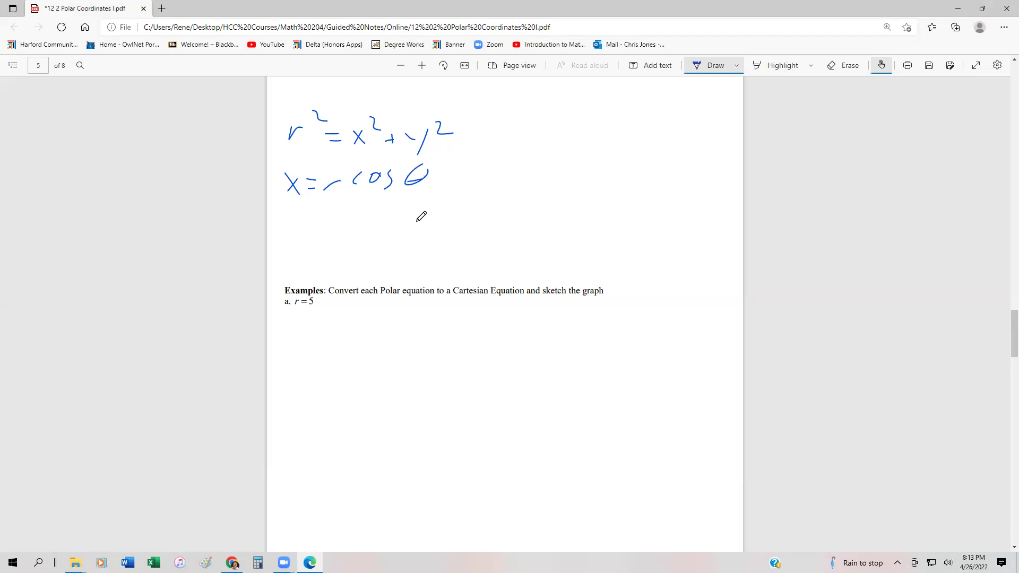
# Write y = r sin θ below it, redrawing the r.
pyautogui.moveTo(300, 212); pyautogui.dragTo(289, 247)
pyautogui.moveTo(311, 215); pyautogui.dragTo(326, 215)
pyautogui.moveTo(313, 227); pyautogui.dragTo(343, 215)
pyautogui.moveTo(364, 208)
pyautogui.mouseDown()
pyautogui.moveTo(357, 223)
pyautogui.moveTo(371, 219)
pyautogui.mouseUp()
pyautogui.moveTo(380, 212); pyautogui.dragTo(419, 214)
pyautogui.moveTo(329, 226); pyautogui.dragTo(349, 215)
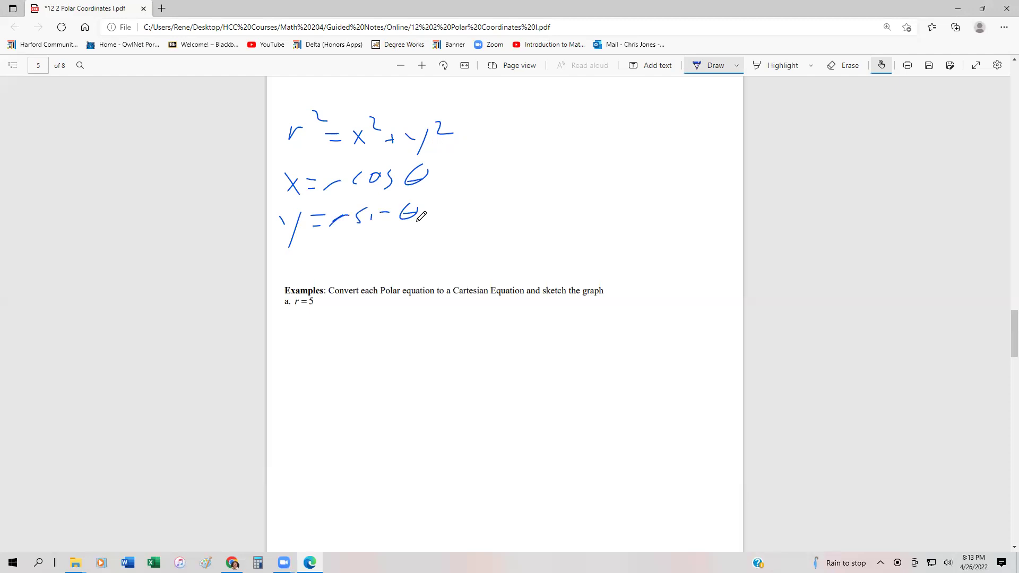
# Write θ = tan⁻¹(y/x), then bracket and star the formula block.
pyautogui.moveTo(301, 250)
pyautogui.mouseDown()
pyautogui.moveTo(329, 265)
pyautogui.moveTo(348, 273)
pyautogui.mouseUp()
pyautogui.moveTo(344, 260); pyautogui.dragTo(386, 262)
pyautogui.moveTo(389, 251)
pyautogui.mouseDown()
pyautogui.moveTo(426, 232)
pyautogui.moveTo(417, 276)
pyautogui.mouseUp()
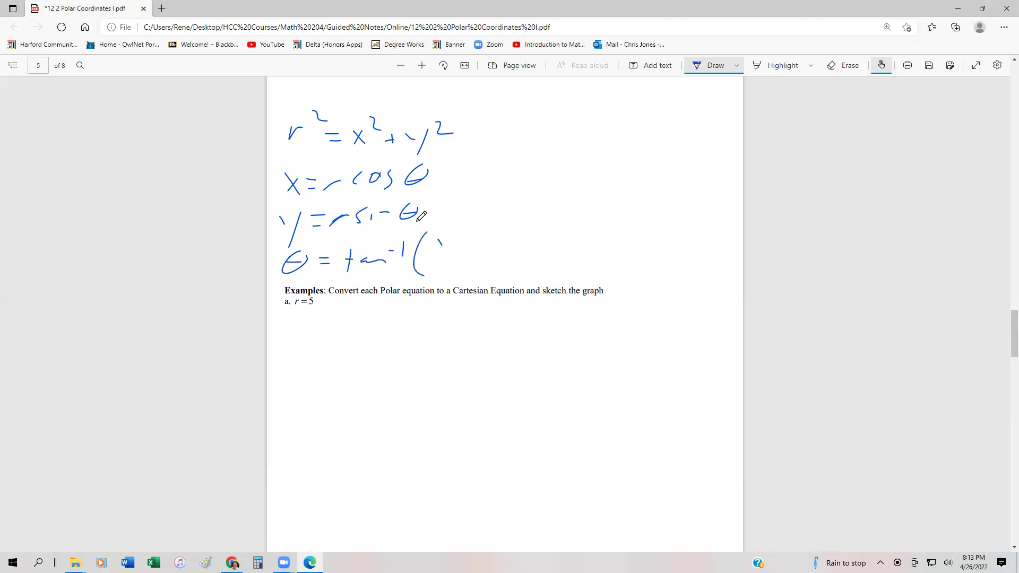
pyautogui.moveTo(438, 240); pyautogui.dragTo(444, 247)
pyautogui.moveTo(450, 240); pyautogui.dragTo(441, 260)
pyautogui.moveTo(464, 243)
pyautogui.mouseDown()
pyautogui.moveTo(447, 268)
pyautogui.moveTo(472, 264)
pyautogui.mouseUp()
pyautogui.moveTo(472, 251)
pyautogui.mouseDown()
pyautogui.moveTo(464, 264)
pyautogui.moveTo(479, 275)
pyautogui.mouseUp()
pyautogui.moveTo(273, 89); pyautogui.dragTo(280, 113)
pyautogui.moveTo(270, 101)
pyautogui.mouseDown()
pyautogui.moveTo(285, 93)
pyautogui.moveTo(480, 107)
pyautogui.moveTo(510, 271)
pyautogui.moveTo(267, 285)
pyautogui.mouseUp()
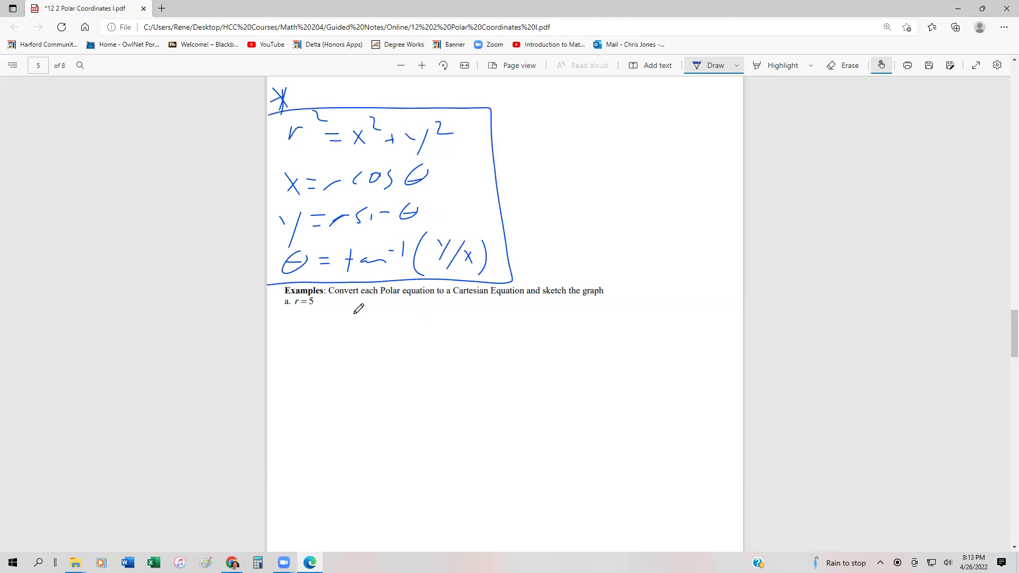
# Handwrite an underlined 'Mode polar' note beside the Examples line.
pyautogui.scroll(-3, 390, 302)
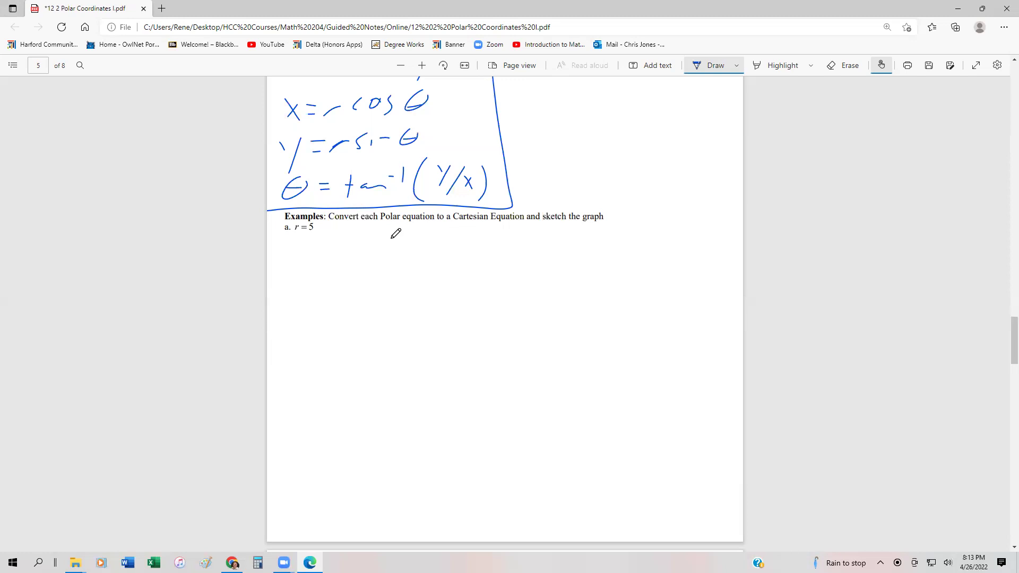
pyautogui.moveTo(601, 231)
pyautogui.mouseDown()
pyautogui.moveTo(627, 238)
pyautogui.moveTo(635, 230)
pyautogui.mouseUp()
pyautogui.moveTo(653, 219); pyautogui.dragTo(648, 234)
pyautogui.moveTo(673, 230); pyautogui.dragTo(679, 240)
pyautogui.moveTo(605, 263); pyautogui.dragTo(604, 280)
pyautogui.moveTo(606, 268)
pyautogui.mouseDown()
pyautogui.moveTo(618, 261)
pyautogui.moveTo(639, 271)
pyautogui.mouseUp()
pyautogui.moveTo(652, 263); pyautogui.dragTo(674, 261)
pyautogui.moveTo(605, 286); pyautogui.dragTo(685, 275)
pyautogui.moveTo(614, 288); pyautogui.dragTo(695, 284)
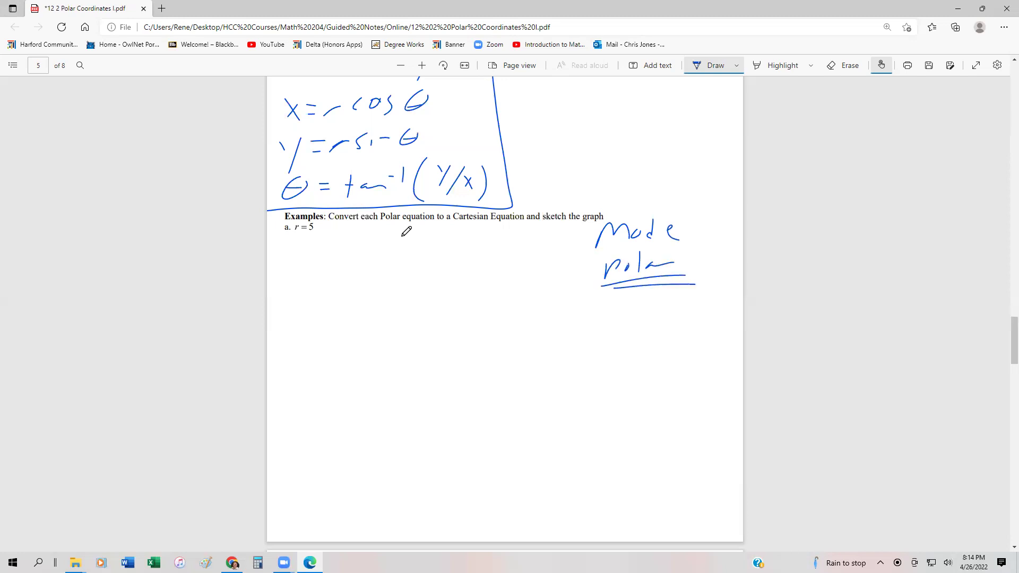
# Erase the 'Mode polar' note and its leftover stroke.
pyautogui.click(843, 65)
pyautogui.moveTo(599, 237)
pyautogui.mouseDown()
pyautogui.moveTo(717, 251)
pyautogui.moveTo(606, 279)
pyautogui.moveTo(594, 266)
pyautogui.moveTo(679, 258)
pyautogui.moveTo(641, 263)
pyautogui.moveTo(668, 266)
pyautogui.mouseUp()
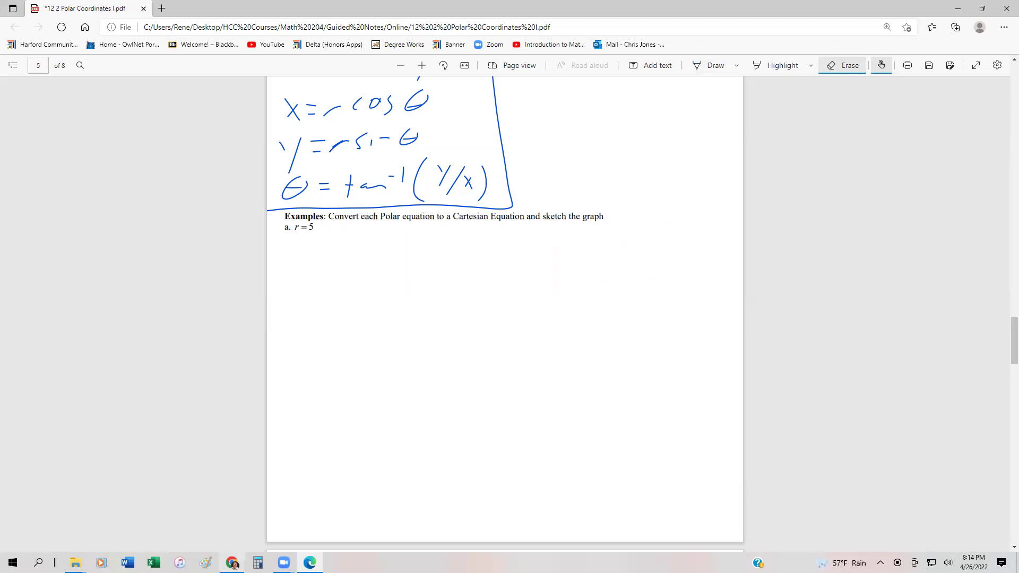
pyautogui.click(232, 562)
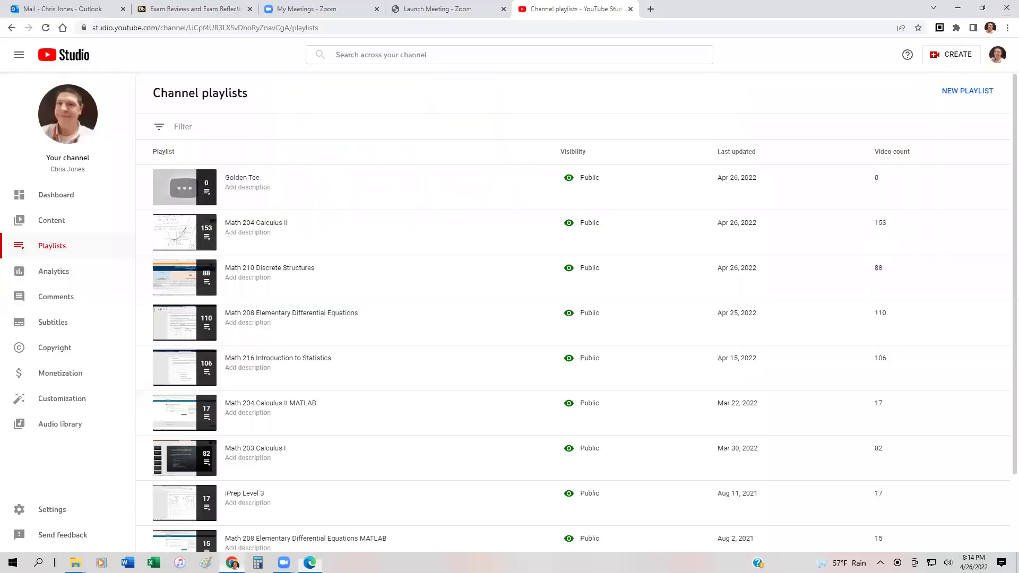
# Open fooplot.com in a new browser tab.
pyautogui.click(650, 9)
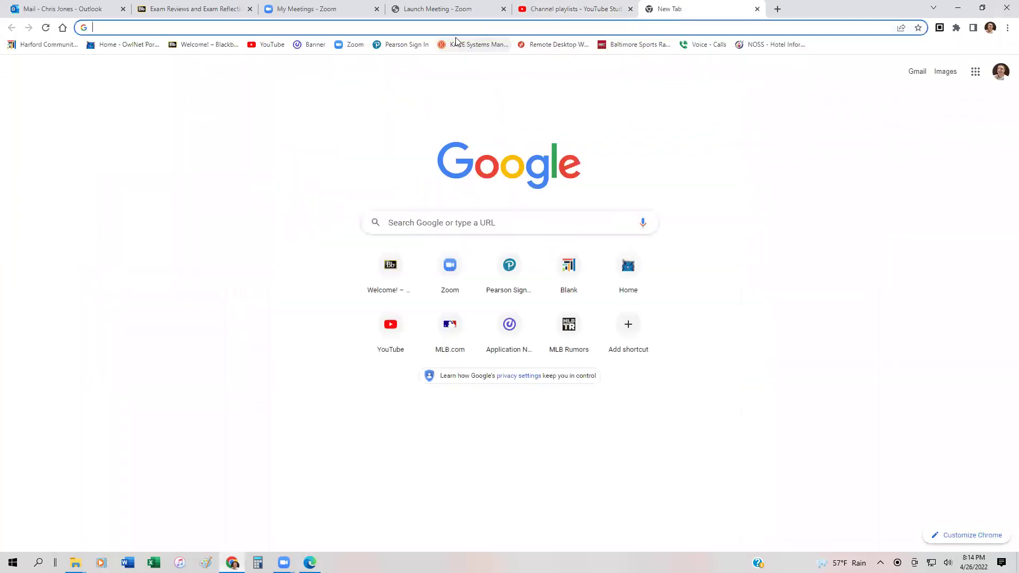
pyautogui.write('foopl')
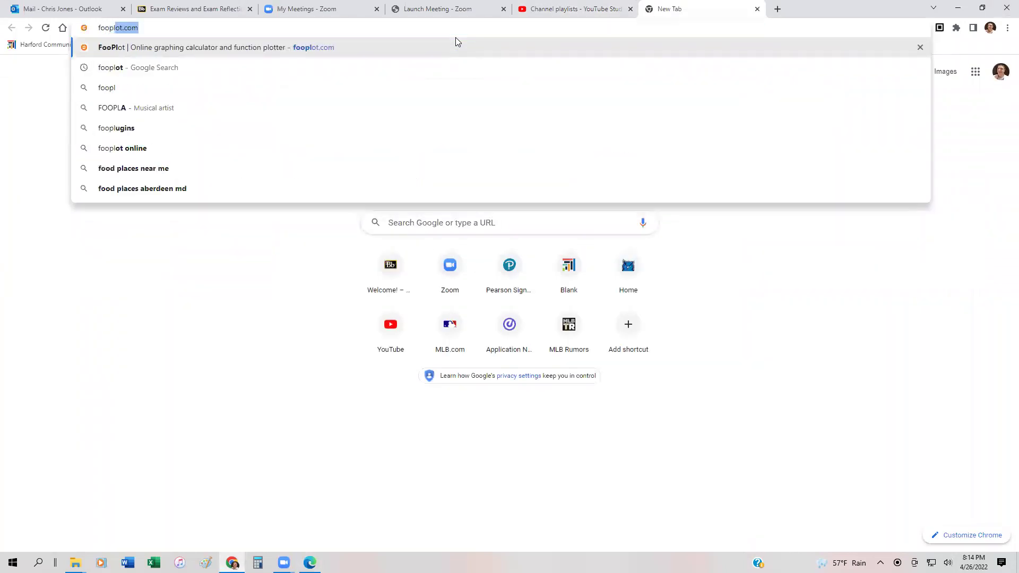
pyautogui.press('Return')
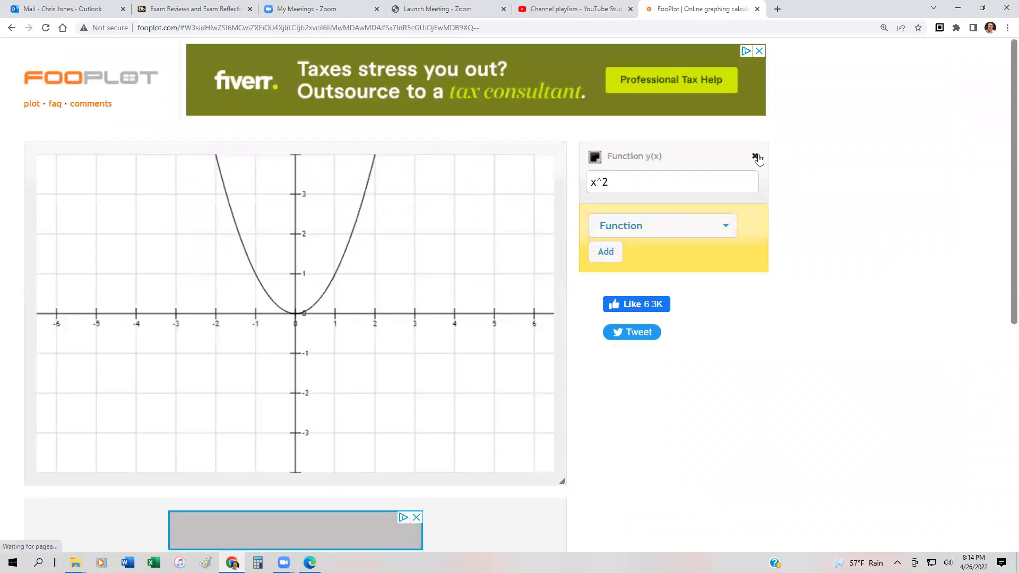
# Replace FooPlot's default x^2 graph with a polar graph entered as r = 5.
pyautogui.click(756, 157)
pyautogui.click(720, 164)
pyautogui.click(650, 215)
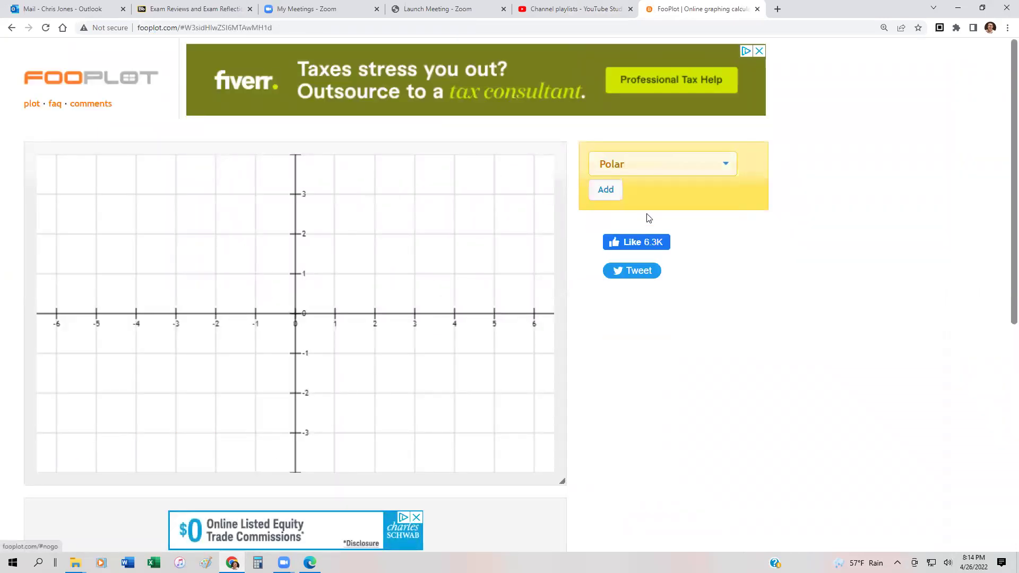
pyautogui.click(606, 189)
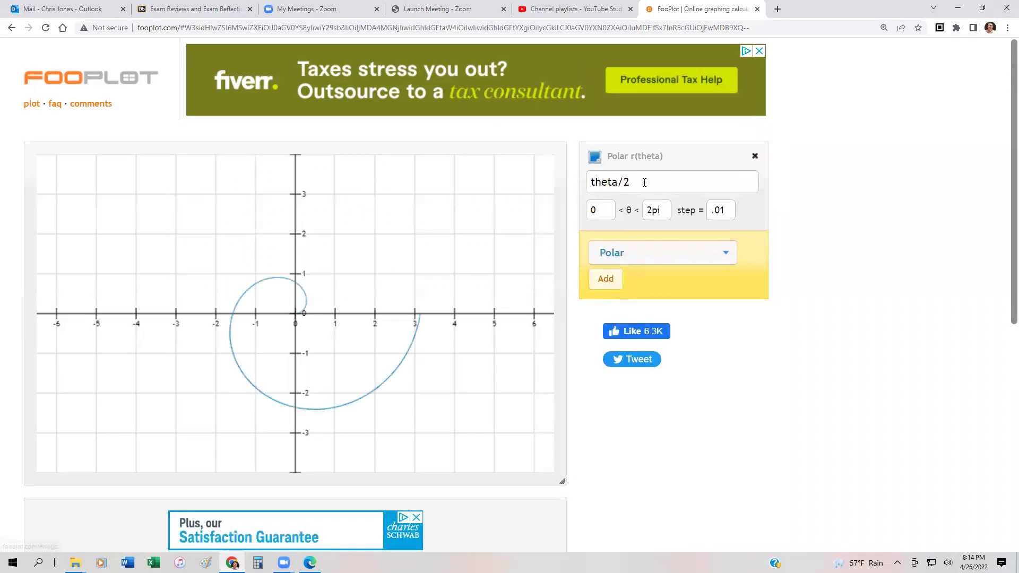
pyautogui.moveTo(647, 182); pyautogui.dragTo(480, 168)
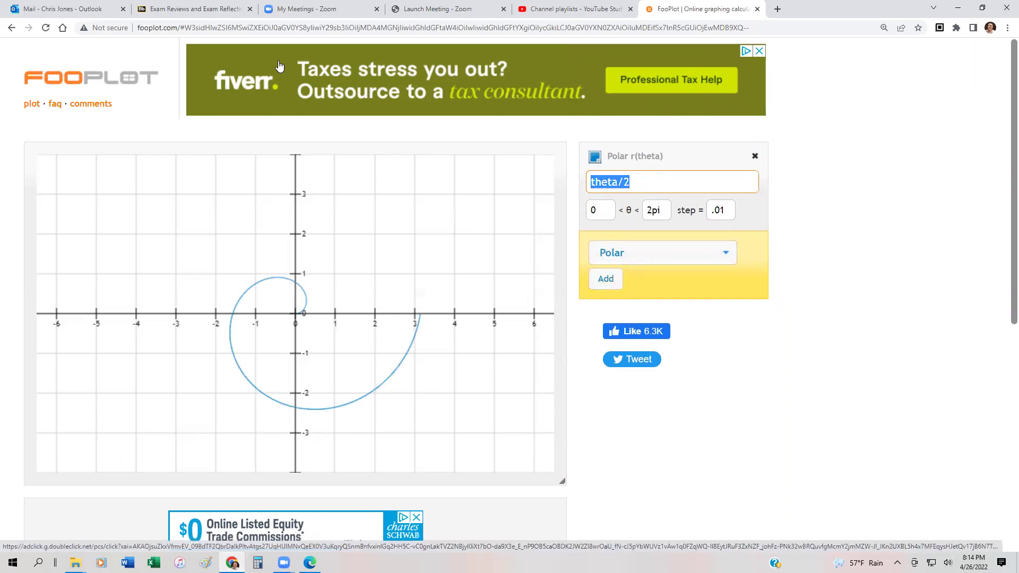
pyautogui.write('r = 5')
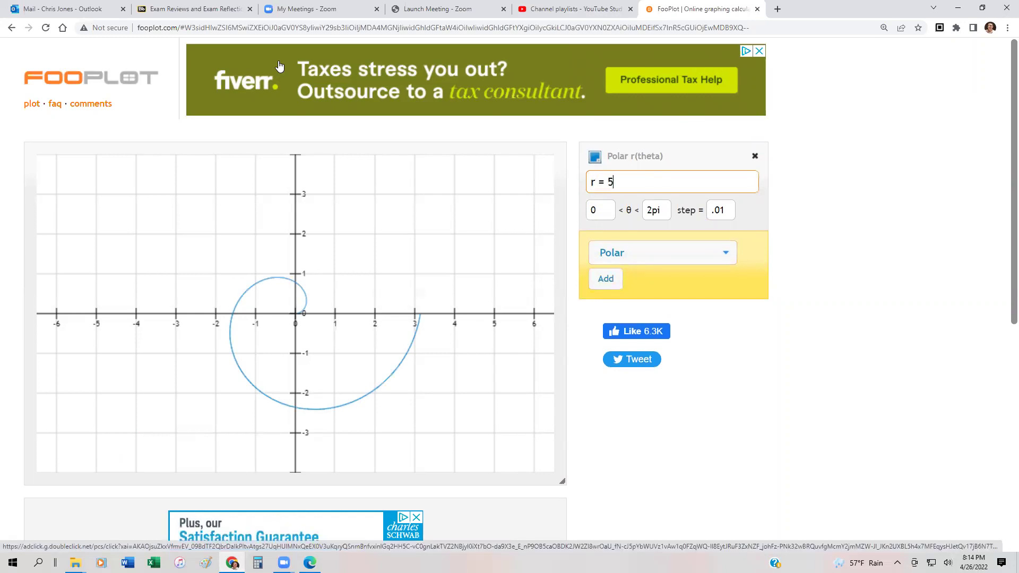
pyautogui.press('Return')
# Trim the polar entry to just 5 so a radius-5 circle plots, zoom out, and return to Edge.
pyautogui.click(603, 87)
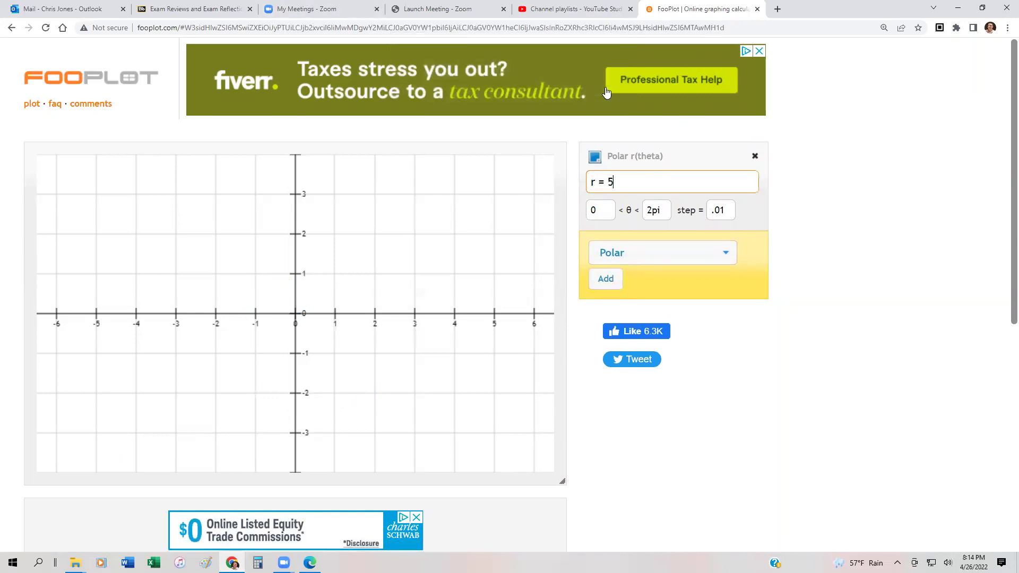
pyautogui.moveTo(632, 182)
pyautogui.mouseDown()
pyautogui.moveTo(550, 179)
pyautogui.moveTo(621, 182)
pyautogui.mouseUp()
pyautogui.click(634, 181)
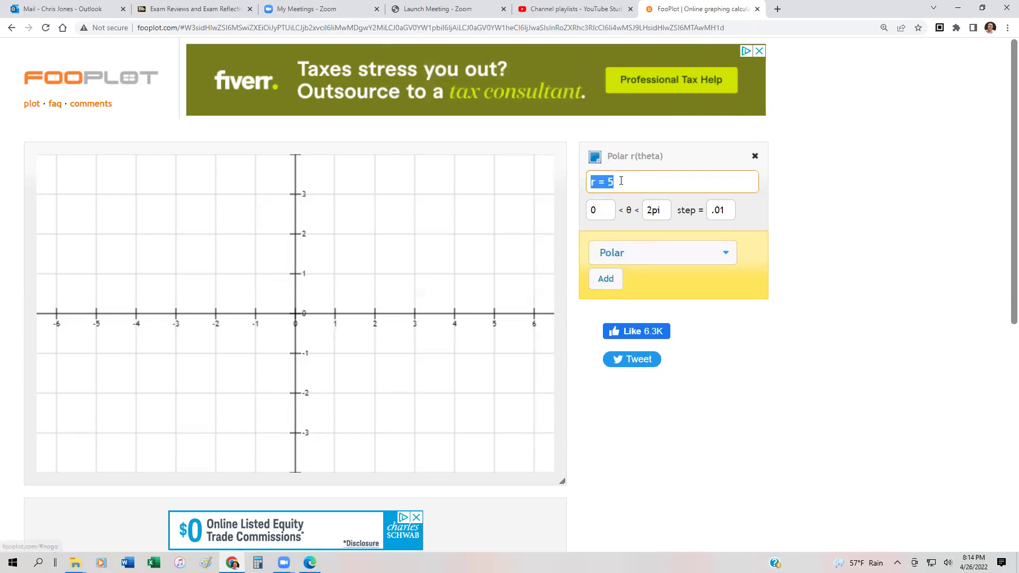
pyautogui.click(629, 183)
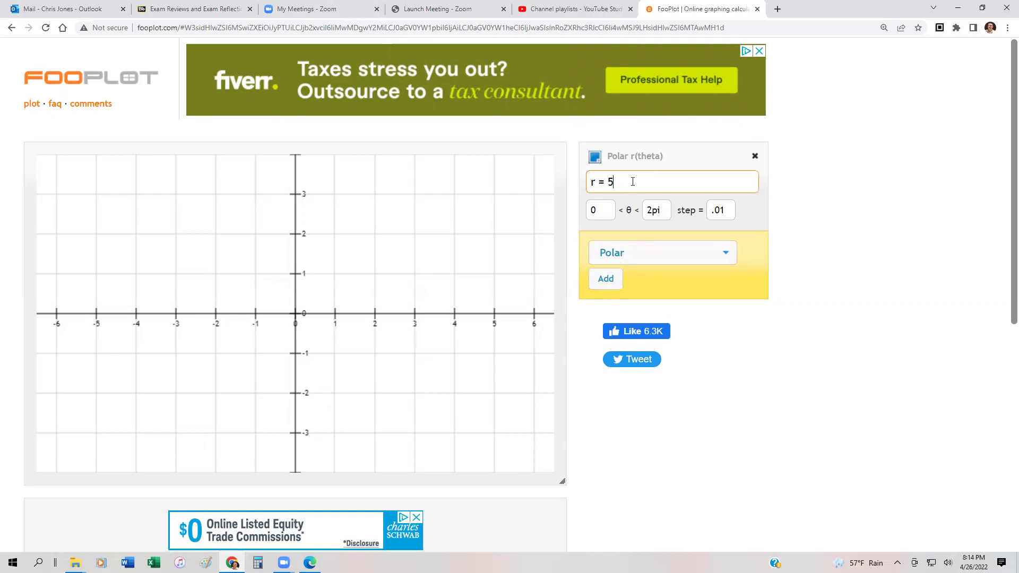
pyautogui.moveTo(646, 180); pyautogui.dragTo(540, 183)
pyautogui.write('r ')
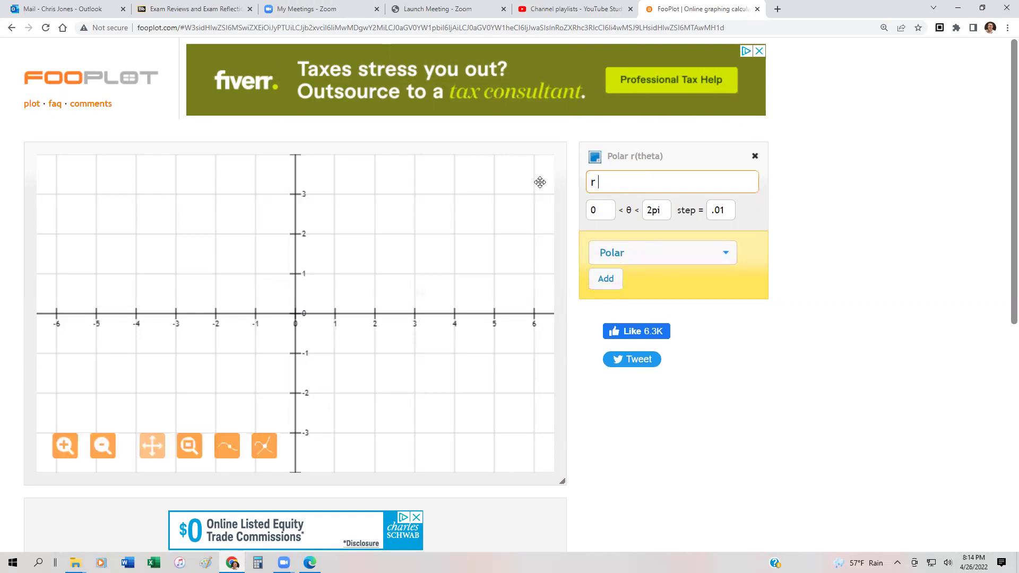
pyautogui.write('= 5')
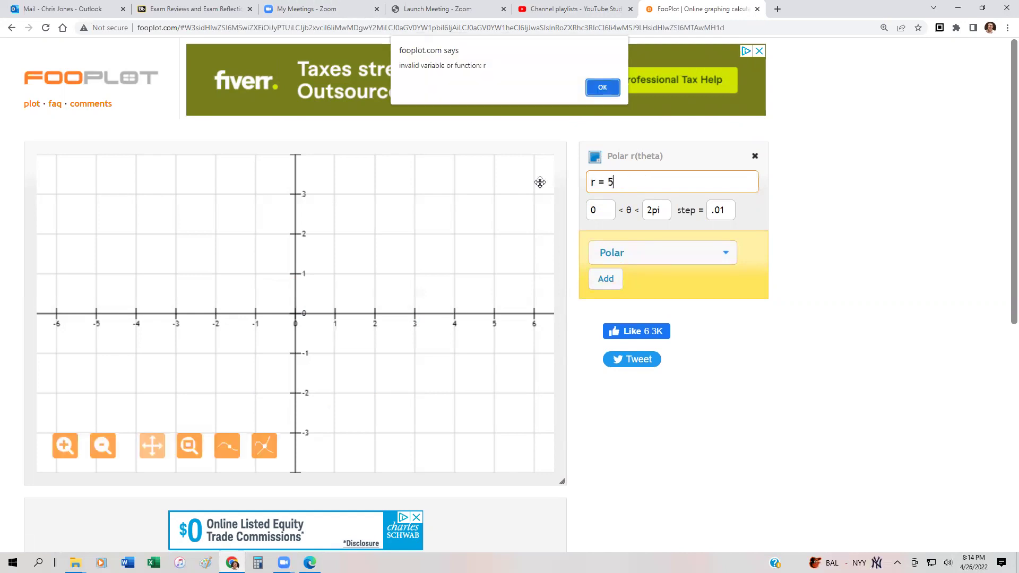
pyautogui.press('Return')
pyautogui.press('Left')
pyautogui.hotkey('shift', 'Home')
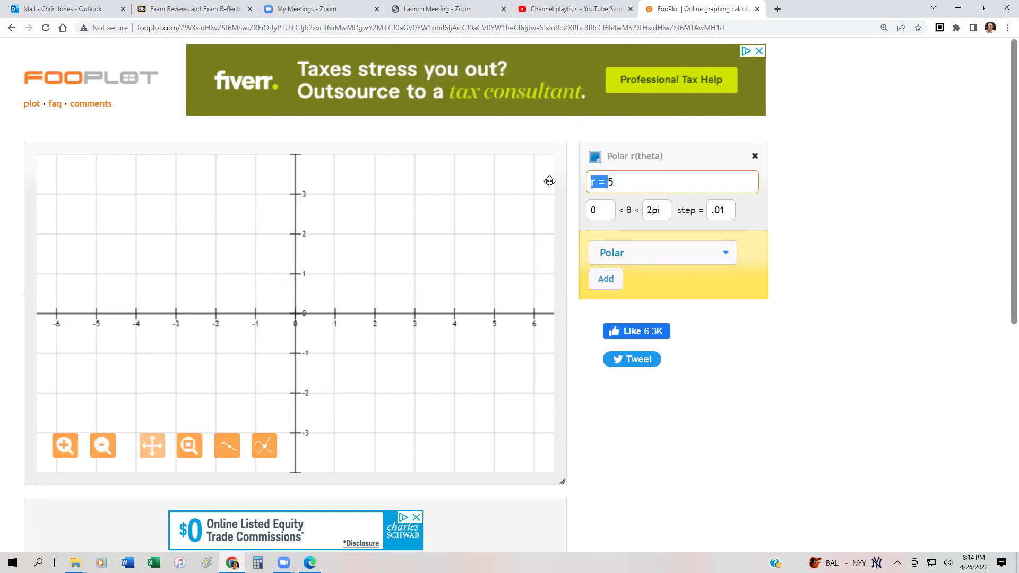
pyautogui.press('BackSpace')
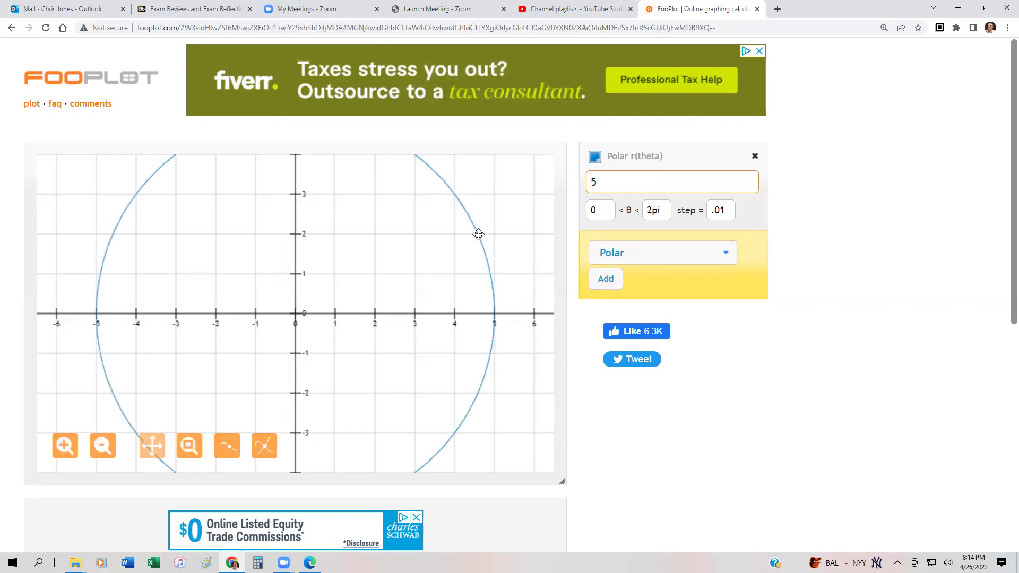
pyautogui.scroll(-2, 475, 234)
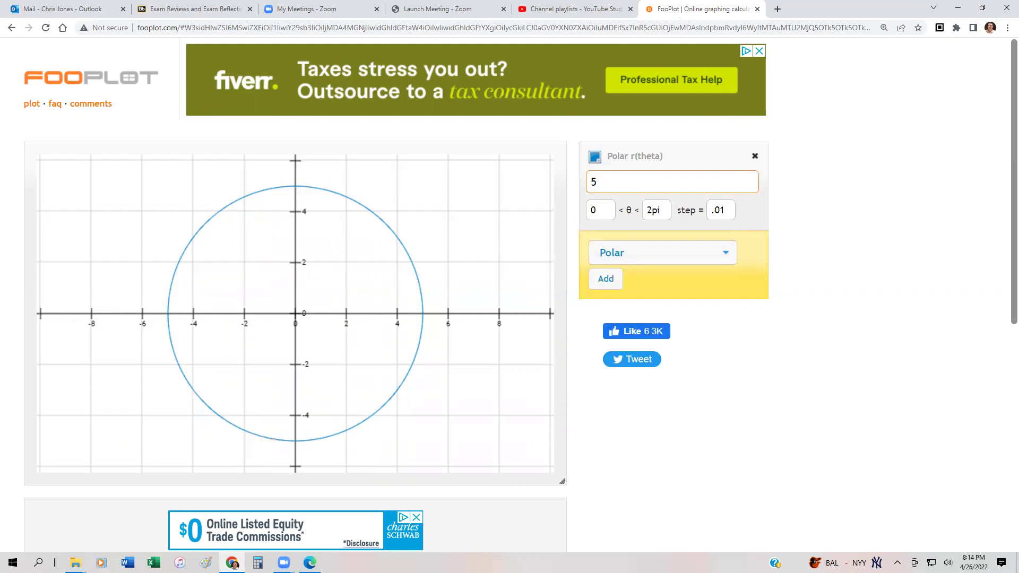
pyautogui.hotkey('alt', 'Tab')
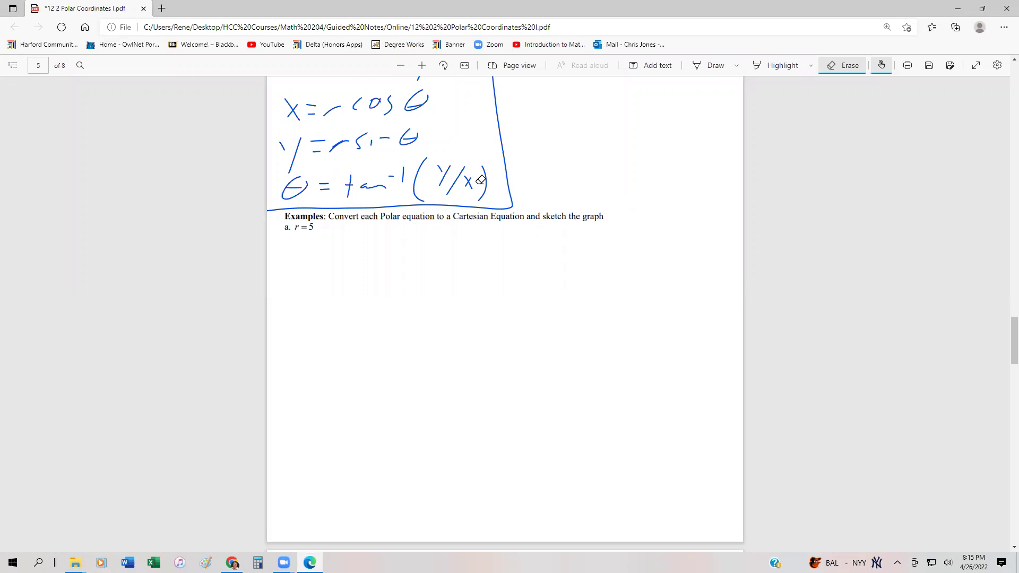
# Underline r² = x² + y² and write r² = 5² under example a with a down arrow.
pyautogui.scroll(2, 451, 169)
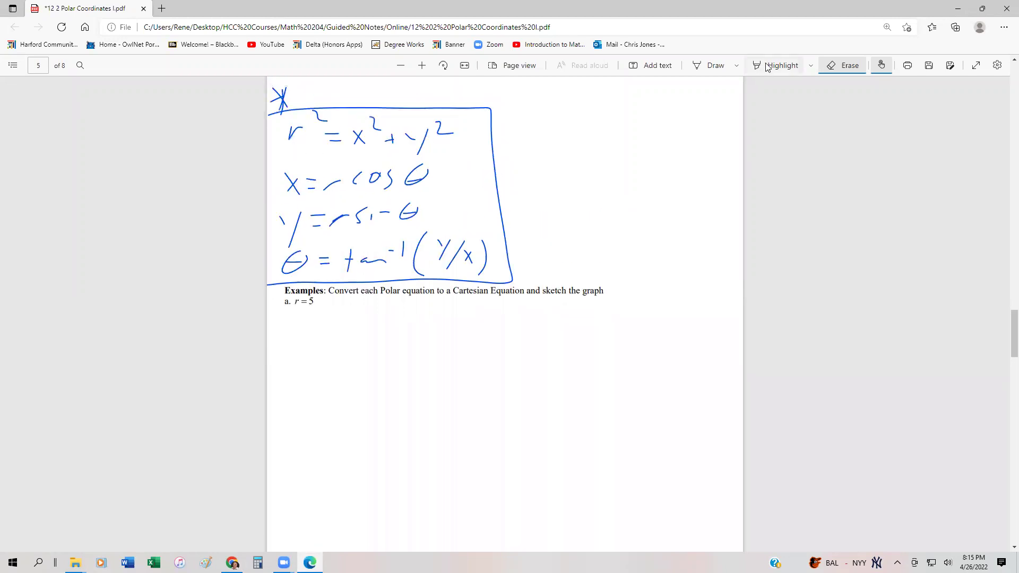
pyautogui.click(712, 65)
pyautogui.moveTo(281, 157); pyautogui.dragTo(432, 157)
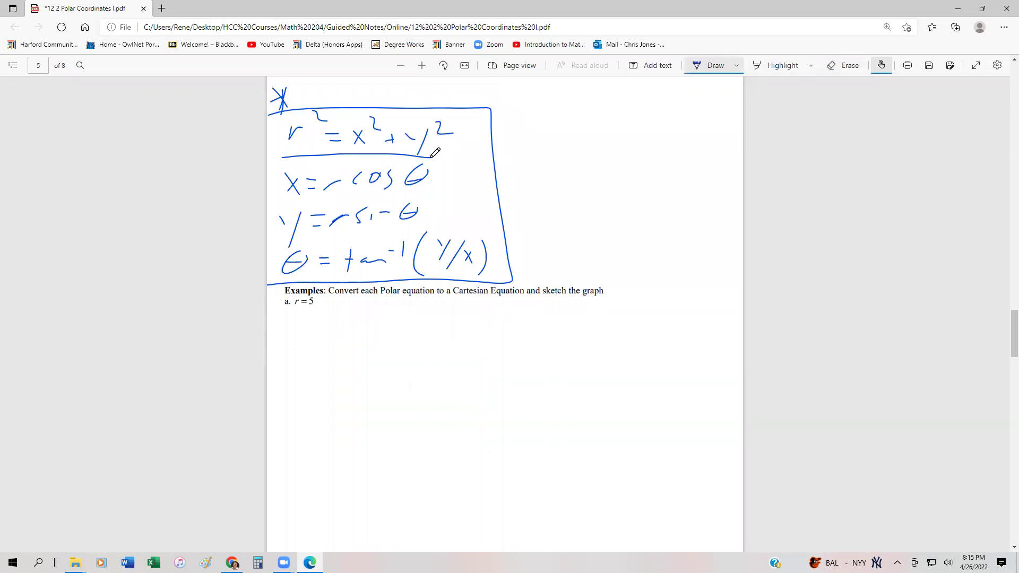
pyautogui.moveTo(287, 326); pyautogui.dragTo(323, 331)
pyautogui.moveTo(329, 334); pyautogui.dragTo(360, 350)
pyautogui.moveTo(382, 315); pyautogui.dragTo(395, 322)
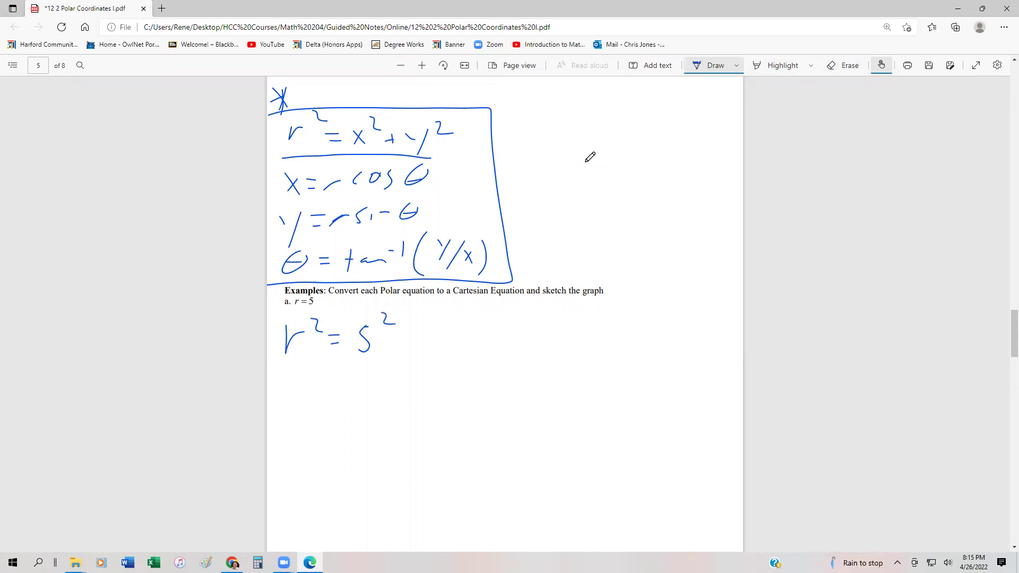
pyautogui.moveTo(298, 348)
pyautogui.mouseDown()
pyautogui.moveTo(296, 369)
pyautogui.moveTo(308, 372)
pyautogui.mouseUp()
# Write x² + y² = 25 beneath it and box the equation.
pyautogui.moveTo(285, 387)
pyautogui.mouseDown()
pyautogui.moveTo(307, 371)
pyautogui.moveTo(296, 410)
pyautogui.moveTo(318, 392)
pyautogui.mouseUp()
pyautogui.moveTo(321, 397); pyautogui.dragTo(324, 402)
pyautogui.moveTo(339, 393); pyautogui.dragTo(344, 414)
pyautogui.moveTo(356, 378); pyautogui.dragTo(399, 402)
pyautogui.moveTo(412, 388)
pyautogui.mouseDown()
pyautogui.moveTo(407, 403)
pyautogui.moveTo(431, 383)
pyautogui.mouseUp()
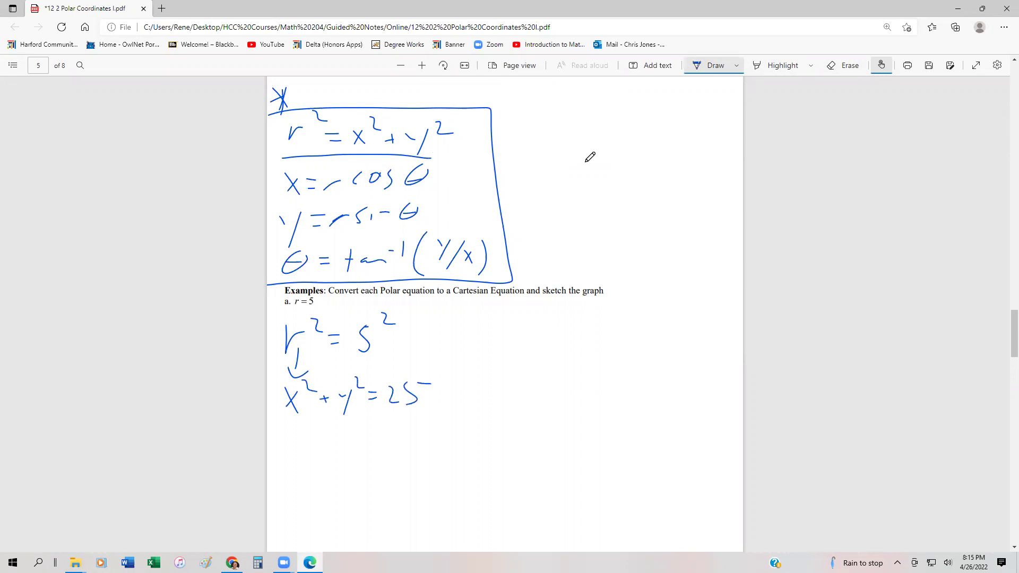
pyautogui.moveTo(273, 381)
pyautogui.mouseDown()
pyautogui.moveTo(391, 419)
pyautogui.moveTo(287, 367)
pyautogui.mouseUp()
# Label it 'Circle, r = 5' beside r² = 5².
pyautogui.moveTo(442, 324)
pyautogui.mouseDown()
pyautogui.moveTo(433, 344)
pyautogui.moveTo(468, 330)
pyautogui.mouseUp()
pyautogui.click(448, 336)
pyautogui.click(453, 335)
pyautogui.moveTo(478, 326)
pyautogui.mouseDown()
pyautogui.moveTo(474, 335)
pyautogui.moveTo(492, 334)
pyautogui.mouseUp()
pyautogui.moveTo(499, 330)
pyautogui.mouseDown()
pyautogui.moveTo(509, 324)
pyautogui.moveTo(526, 348)
pyautogui.moveTo(566, 317)
pyautogui.mouseUp()
pyautogui.moveTo(567, 324); pyautogui.dragTo(603, 330)
pyautogui.moveTo(610, 310); pyautogui.dragTo(621, 308)
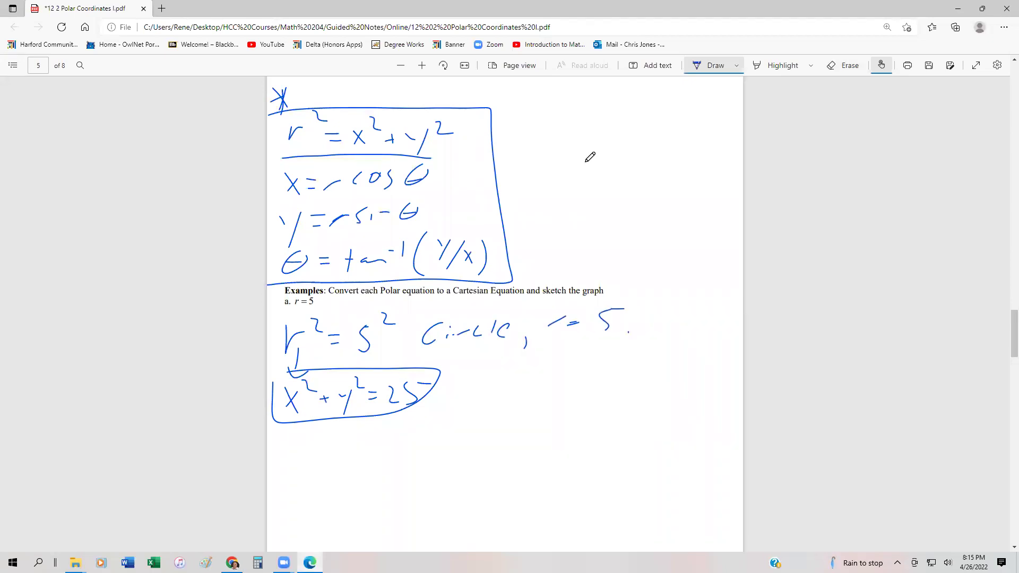
# Note the centre as c = (0,0) beside the box.
pyautogui.moveTo(476, 371)
pyautogui.mouseDown()
pyautogui.moveTo(467, 393)
pyautogui.moveTo(505, 379)
pyautogui.mouseUp()
pyautogui.moveTo(529, 357); pyautogui.dragTo(522, 387)
pyautogui.moveTo(566, 361); pyautogui.dragTo(563, 370)
pyautogui.moveTo(576, 356); pyautogui.dragTo(574, 381)
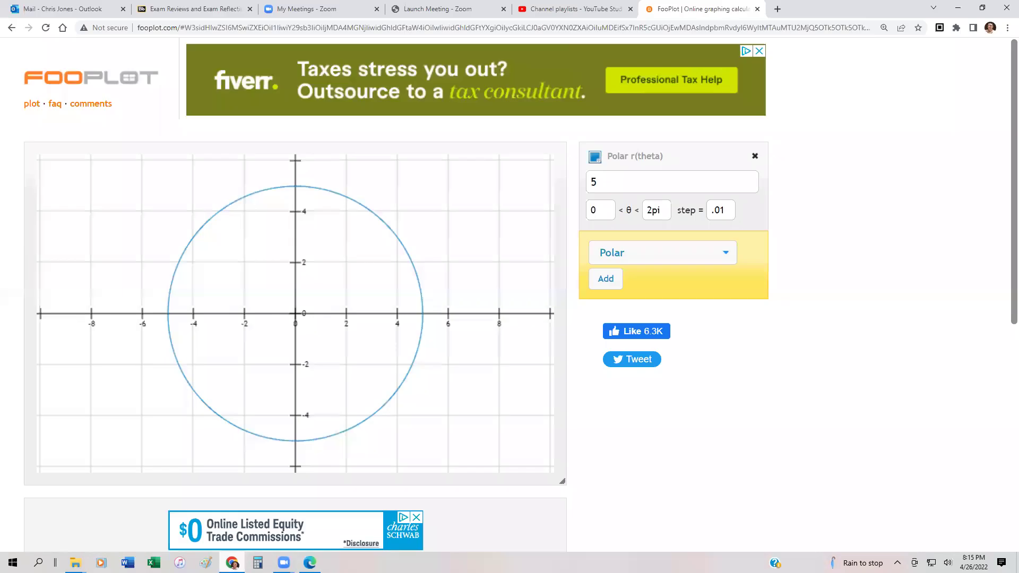
# View FooPlot's r = 5 circle, then minimize Chrome to return to the notes.
pyautogui.click(232, 563)
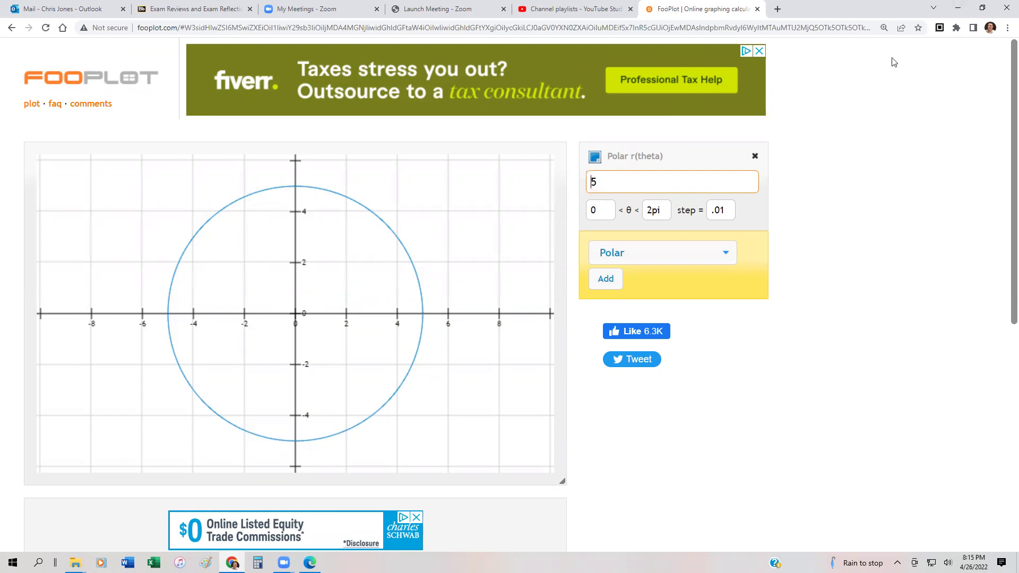
pyautogui.click(958, 8)
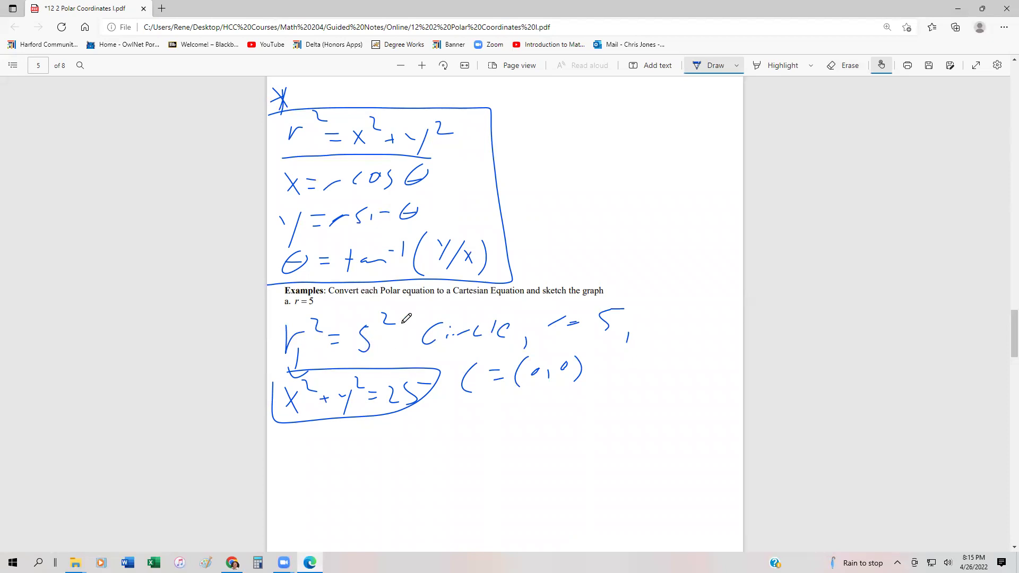
# Scroll to page 6's example b, r cos θ = 1, and begin boxing r cos θ.
pyautogui.scroll(-10, 406, 319)
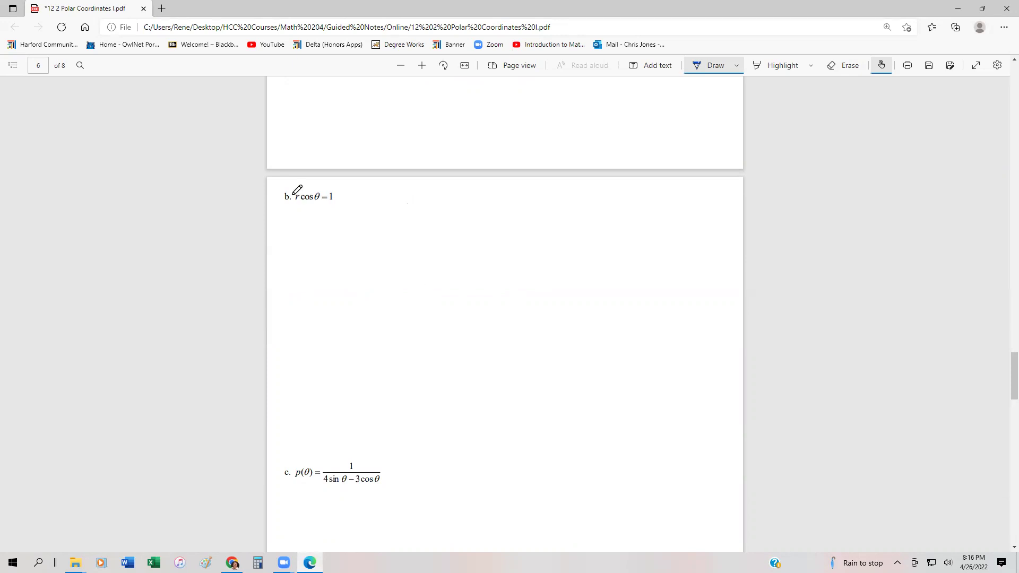
pyautogui.moveTo(294, 196)
pyautogui.mouseDown()
pyautogui.moveTo(296, 207)
pyautogui.moveTo(324, 192)
pyautogui.moveTo(287, 193)
pyautogui.mouseUp()
# Underline x = r cos θ on page 5, then write x = 1 beside r cos θ = 1.
pyautogui.scroll(3, 371, 241)
pyautogui.scroll(9, 371, 237)
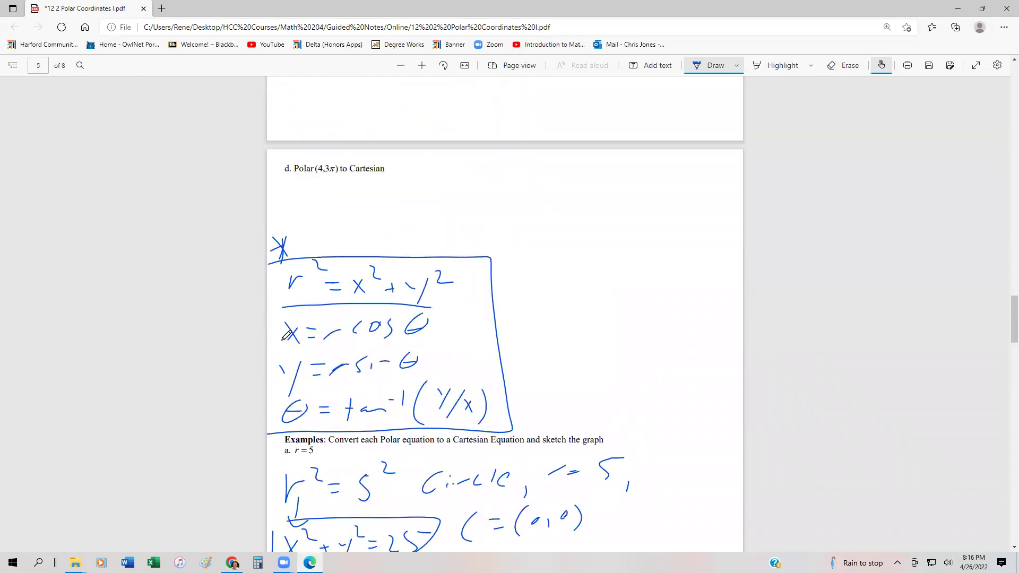
pyautogui.moveTo(287, 338); pyautogui.dragTo(445, 334)
pyautogui.scroll(-10, 432, 323)
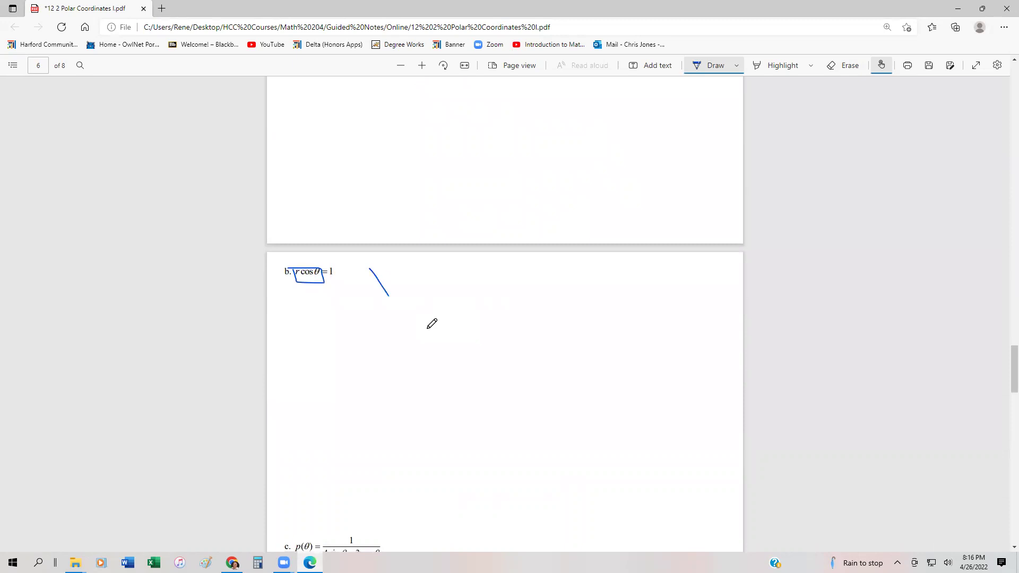
pyautogui.moveTo(387, 270); pyautogui.dragTo(367, 295)
pyautogui.moveTo(395, 277); pyautogui.dragTo(409, 286)
pyautogui.moveTo(427, 272); pyautogui.dragTo(426, 295)
# Sketch axes with the vertical line x = 1, labelled r cos θ = 1.
pyautogui.moveTo(584, 273); pyautogui.dragTo(589, 404)
pyautogui.moveTo(467, 343); pyautogui.dragTo(711, 345)
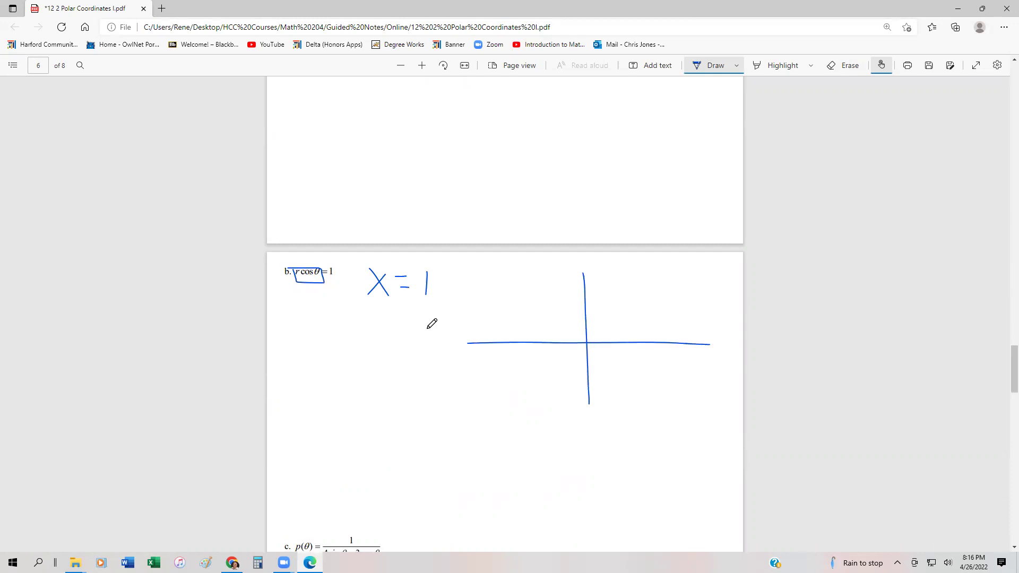
pyautogui.moveTo(612, 273)
pyautogui.mouseDown()
pyautogui.moveTo(617, 405)
pyautogui.moveTo(628, 403)
pyautogui.mouseUp()
pyautogui.moveTo(598, 288); pyautogui.dragTo(648, 285)
pyautogui.moveTo(658, 278)
pyautogui.mouseDown()
pyautogui.moveTo(653, 297)
pyautogui.moveTo(677, 298)
pyautogui.mouseUp()
pyautogui.moveTo(693, 278)
pyautogui.mouseDown()
pyautogui.moveTo(686, 292)
pyautogui.moveTo(714, 290)
pyautogui.mouseUp()
pyautogui.moveTo(721, 274); pyautogui.dragTo(720, 293)
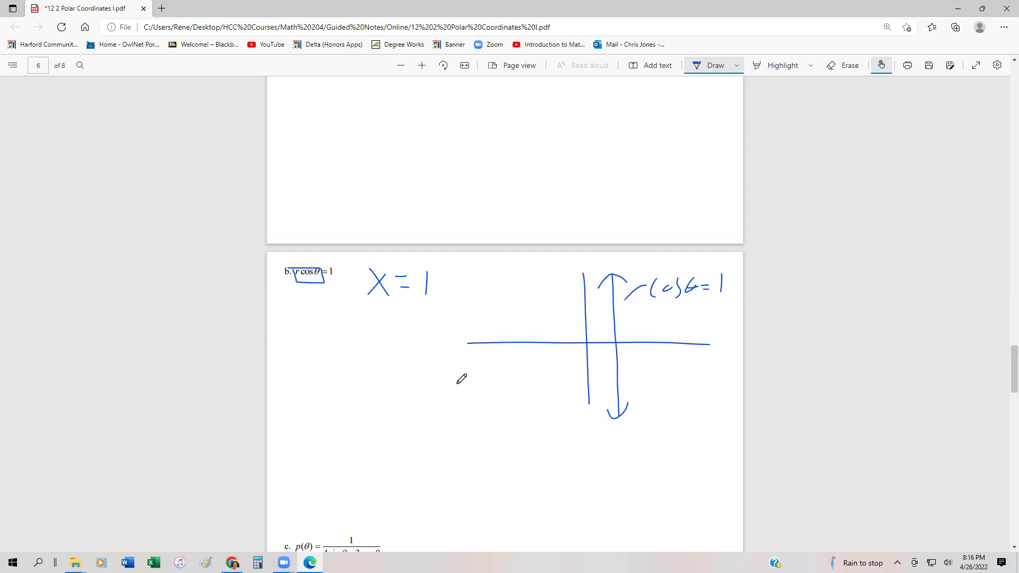
# Write r = 1/cos θ below the sketch.
pyautogui.moveTo(281, 399)
pyautogui.mouseDown()
pyautogui.moveTo(305, 380)
pyautogui.moveTo(410, 362)
pyautogui.moveTo(354, 395)
pyautogui.mouseUp()
pyautogui.moveTo(375, 383); pyautogui.dragTo(403, 386)
pyautogui.moveTo(399, 380); pyautogui.dragTo(415, 379)
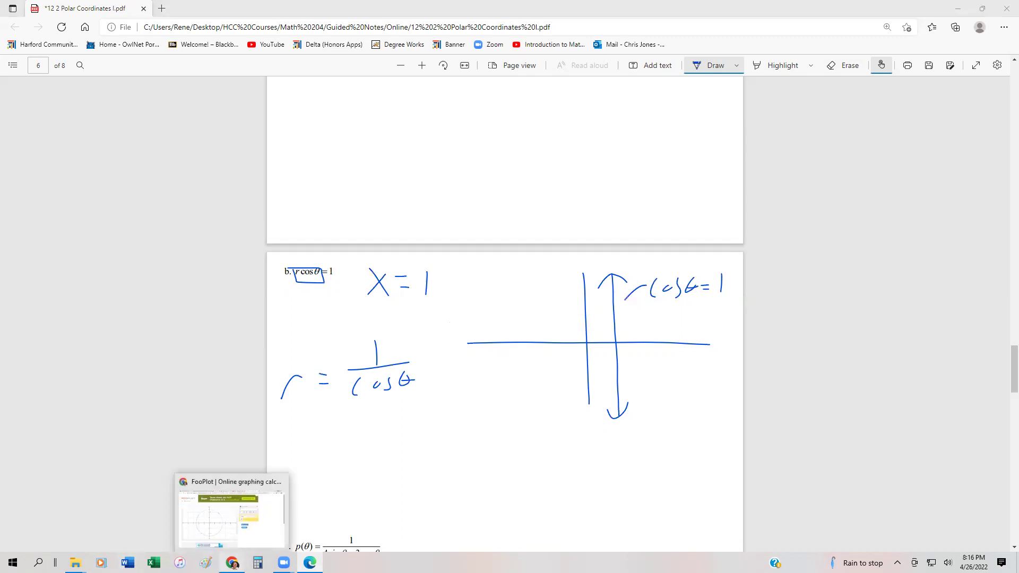
# Plot 1/cos(theta) in FooPlot's Polar field, then scroll the PDF to example c.
pyautogui.click(236, 501)
pyautogui.write('1')
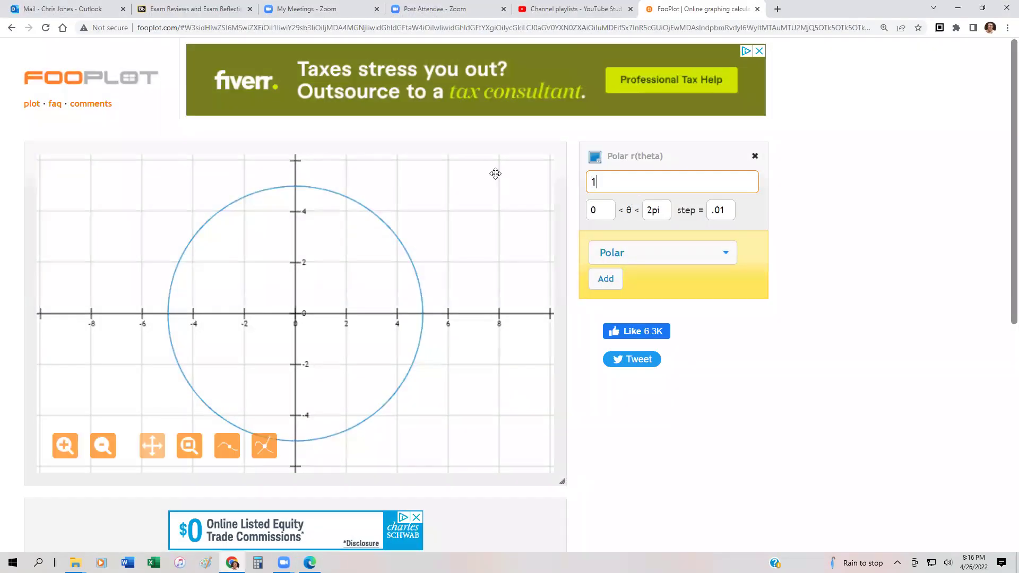
pyautogui.write('/cos(theta)')
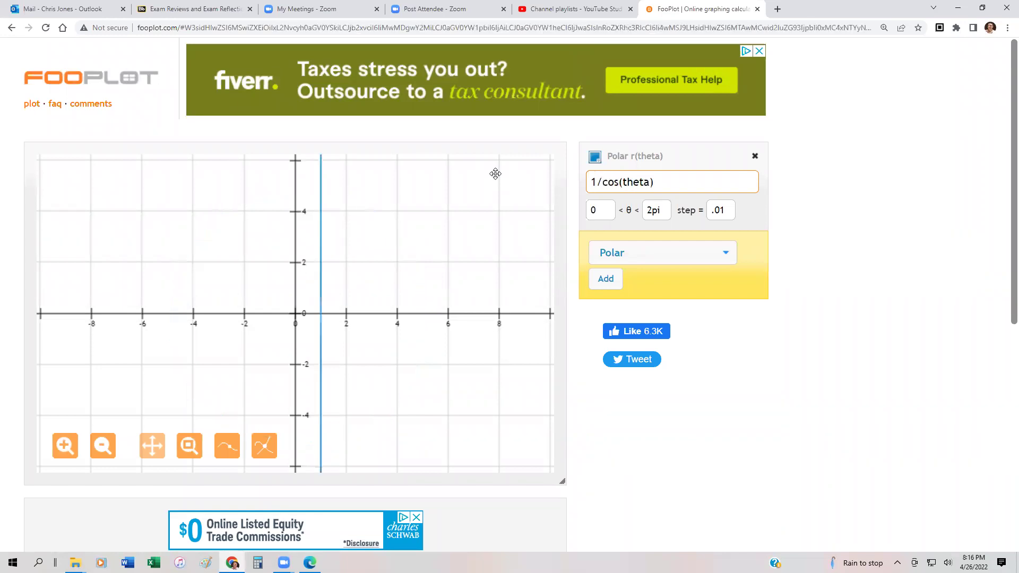
pyautogui.scroll(2, 309, 345)
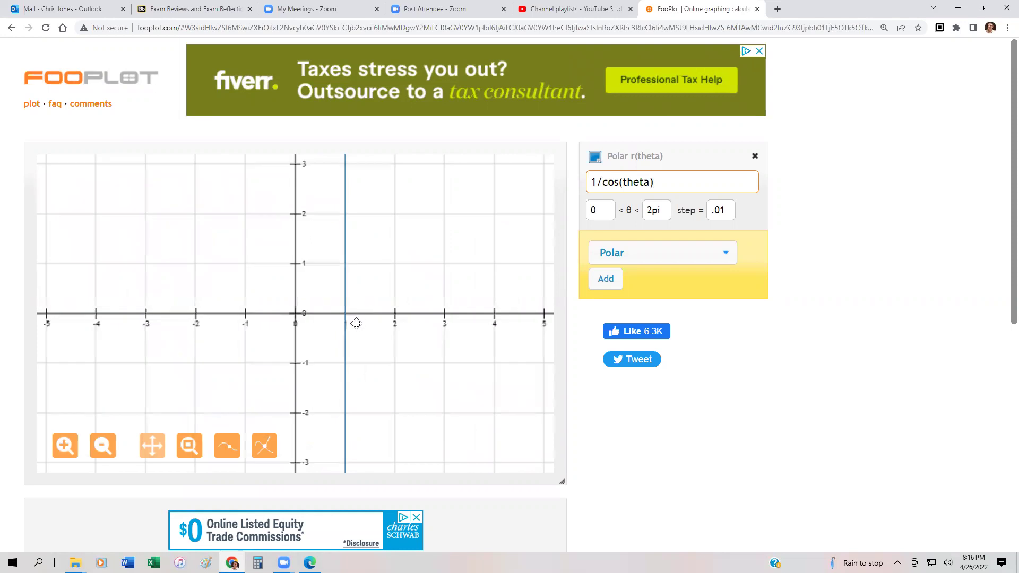
pyautogui.scroll(-1, 393, 282)
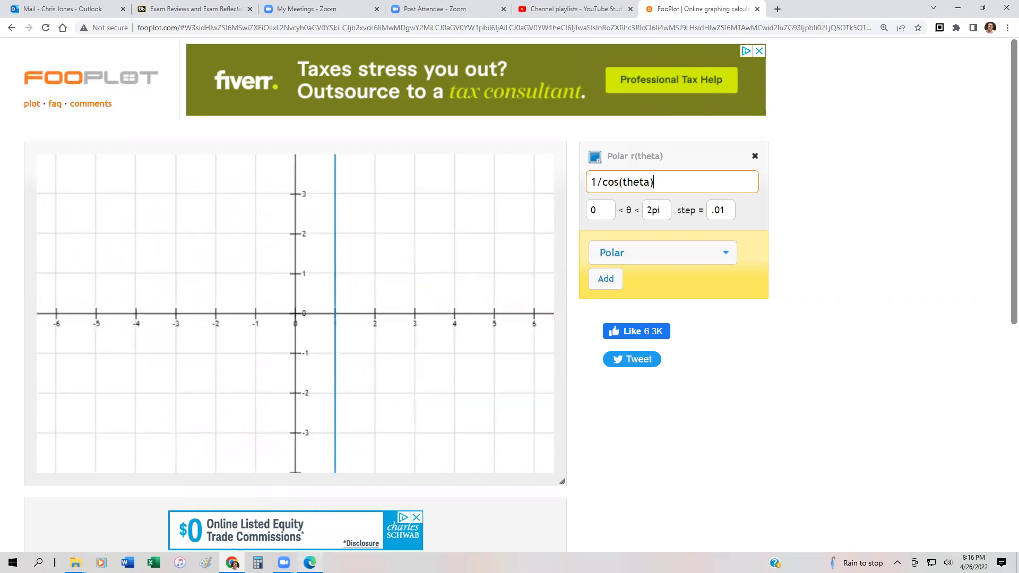
pyautogui.click(310, 563)
pyautogui.scroll(-7, 514, 300)
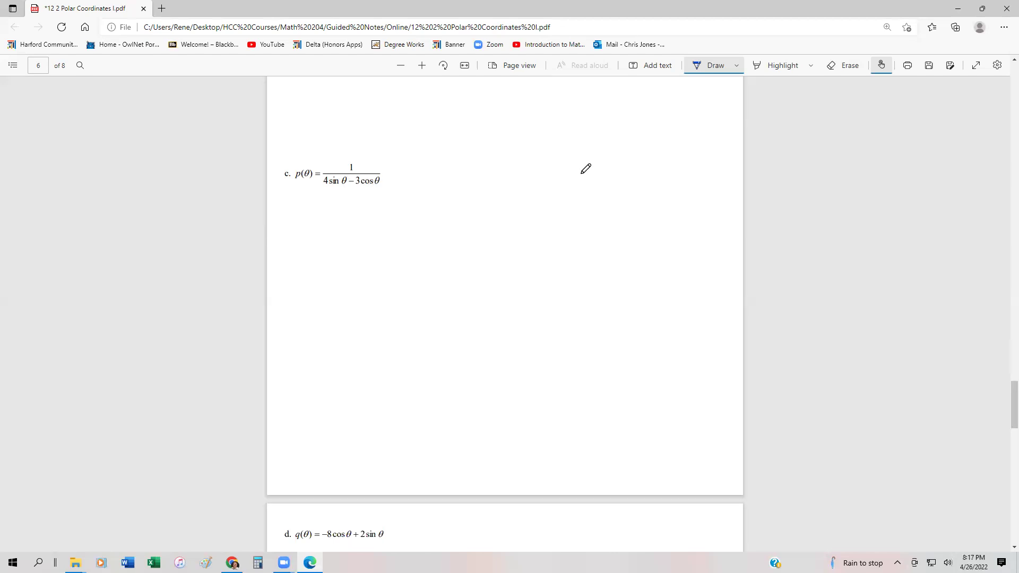
# Circle p(θ) and write r = 1/(4 sin θ − 3cos θ) under example c.
pyautogui.moveTo(305, 165)
pyautogui.mouseDown()
pyautogui.moveTo(320, 175)
pyautogui.moveTo(324, 134)
pyautogui.mouseUp()
pyautogui.moveTo(289, 232); pyautogui.dragTo(313, 214)
pyautogui.moveTo(320, 216); pyautogui.dragTo(334, 222)
pyautogui.moveTo(404, 190)
pyautogui.mouseDown()
pyautogui.moveTo(404, 210)
pyautogui.moveTo(456, 217)
pyautogui.mouseUp()
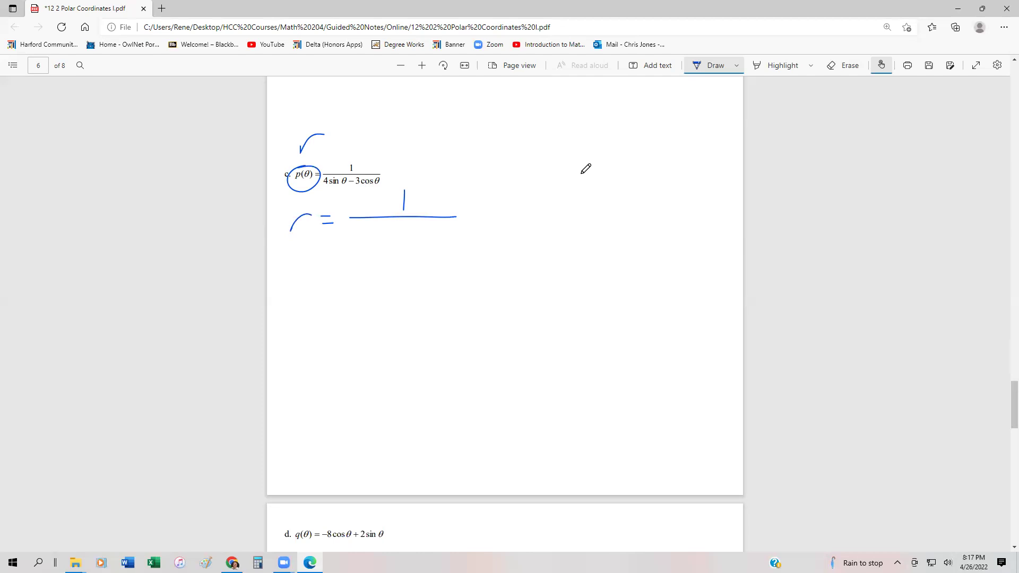
pyautogui.moveTo(354, 227); pyautogui.dragTo(361, 247)
pyautogui.moveTo(378, 230)
pyautogui.mouseDown()
pyautogui.moveTo(376, 240)
pyautogui.moveTo(446, 241)
pyautogui.mouseUp()
pyautogui.moveTo(462, 229)
pyautogui.mouseDown()
pyautogui.moveTo(457, 240)
pyautogui.moveTo(468, 238)
pyautogui.mouseUp()
pyautogui.moveTo(487, 227)
pyautogui.mouseDown()
pyautogui.moveTo(482, 242)
pyautogui.moveTo(516, 232)
pyautogui.mouseUp()
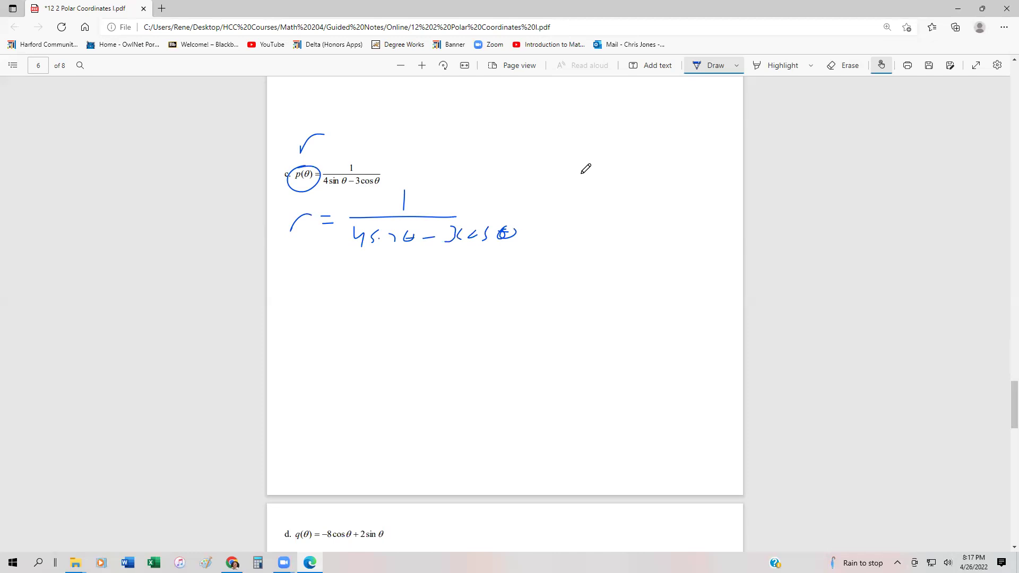
# Draft the denominator 4 sin θ − 3 cos θ beside the fraction, strike it out, and rewrite it.
pyautogui.moveTo(469, 164); pyautogui.dragTo(480, 175)
pyautogui.moveTo(483, 161)
pyautogui.mouseDown()
pyautogui.moveTo(480, 183)
pyautogui.moveTo(490, 180)
pyautogui.mouseUp()
pyautogui.moveTo(508, 171); pyautogui.dragTo(540, 163)
pyautogui.moveTo(592, 136)
pyautogui.mouseDown()
pyautogui.moveTo(594, 155)
pyautogui.moveTo(629, 136)
pyautogui.moveTo(637, 143)
pyautogui.mouseUp()
pyautogui.moveTo(656, 119)
pyautogui.mouseDown()
pyautogui.moveTo(651, 133)
pyautogui.moveTo(661, 132)
pyautogui.mouseUp()
pyautogui.moveTo(464, 177); pyautogui.dragTo(641, 128)
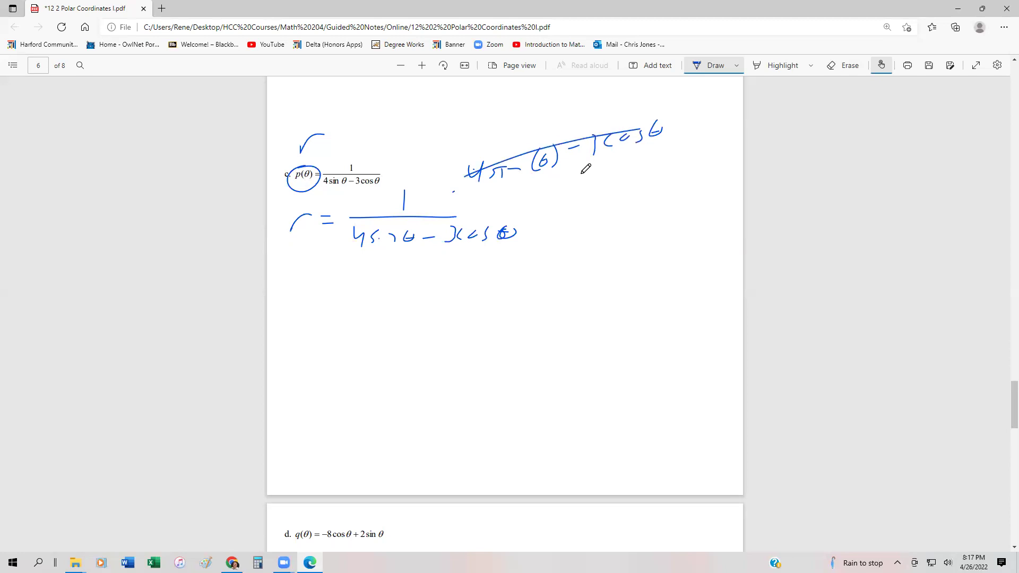
pyautogui.moveTo(373, 243); pyautogui.dragTo(533, 220)
pyautogui.moveTo(324, 186)
pyautogui.mouseDown()
pyautogui.moveTo(335, 215)
pyautogui.moveTo(400, 177)
pyautogui.mouseUp()
pyautogui.moveTo(395, 174); pyautogui.dragTo(443, 156)
pyautogui.moveTo(461, 137)
pyautogui.mouseDown()
pyautogui.moveTo(458, 146)
pyautogui.moveTo(482, 136)
pyautogui.mouseUp()
pyautogui.moveTo(500, 113)
pyautogui.mouseDown()
pyautogui.moveTo(497, 127)
pyautogui.moveTo(523, 125)
pyautogui.mouseUp()
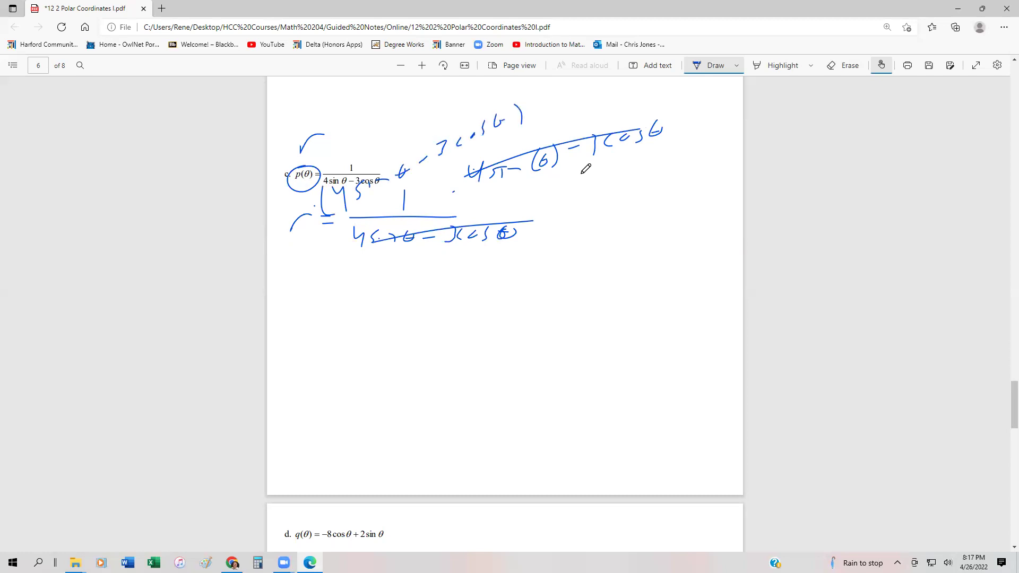
# Write 4r sin θ − 3r cos θ = 1 beneath the fraction.
pyautogui.moveTo(285, 300); pyautogui.dragTo(300, 313)
pyautogui.moveTo(300, 301)
pyautogui.mouseDown()
pyautogui.moveTo(297, 322)
pyautogui.moveTo(327, 306)
pyautogui.moveTo(344, 315)
pyautogui.mouseUp()
pyautogui.moveTo(362, 304); pyautogui.dragTo(394, 304)
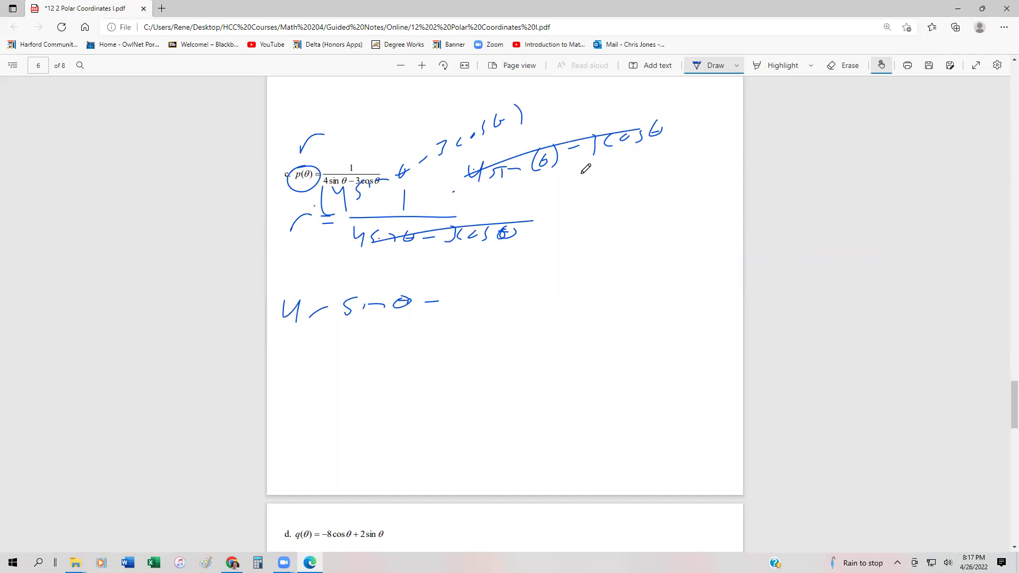
pyautogui.moveTo(460, 299)
pyautogui.mouseDown()
pyautogui.moveTo(459, 317)
pyautogui.moveTo(494, 298)
pyautogui.moveTo(510, 307)
pyautogui.mouseUp()
pyautogui.moveTo(541, 298)
pyautogui.mouseDown()
pyautogui.moveTo(532, 302)
pyautogui.moveTo(550, 309)
pyautogui.mouseUp()
pyautogui.moveTo(576, 292)
pyautogui.mouseDown()
pyautogui.moveTo(569, 303)
pyautogui.moveTo(582, 300)
pyautogui.mouseUp()
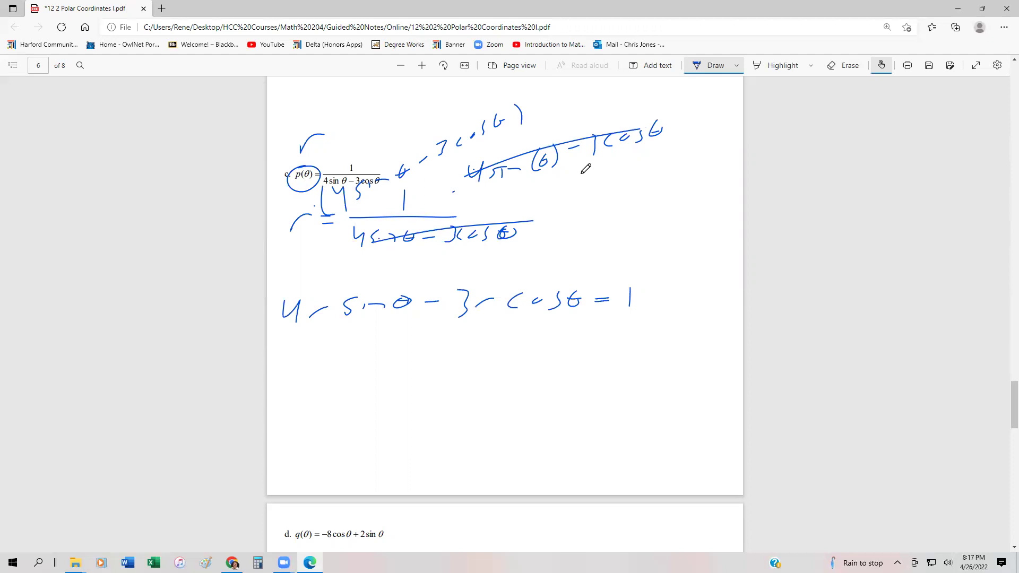
# Underline the x = r cos θ and y = r sin θ conversion identities on the earlier page.
pyautogui.scroll(10, 426, 175)
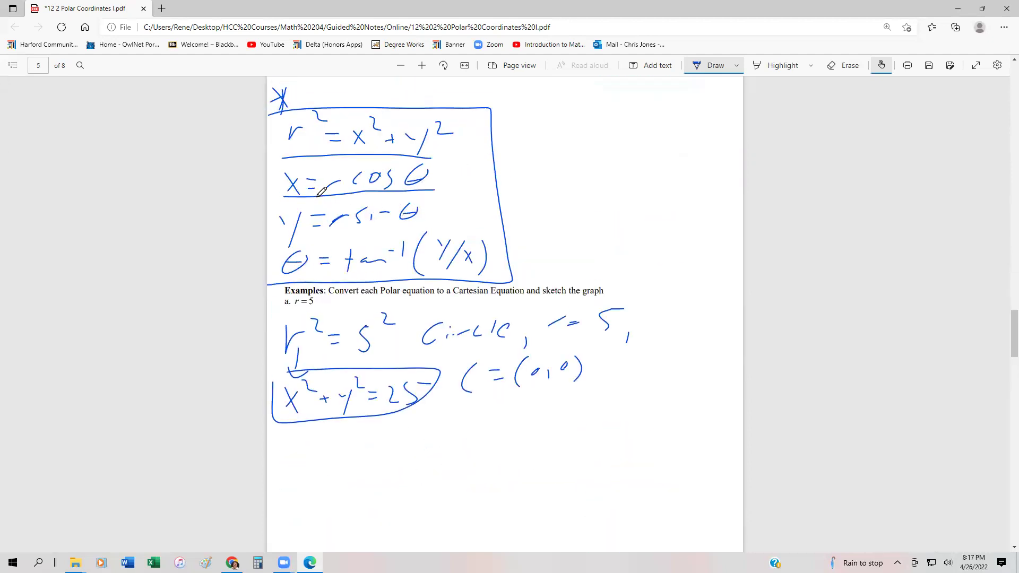
pyautogui.moveTo(322, 194); pyautogui.dragTo(435, 194)
pyautogui.moveTo(335, 233); pyautogui.dragTo(479, 234)
pyautogui.scroll(-10, 463, 184)
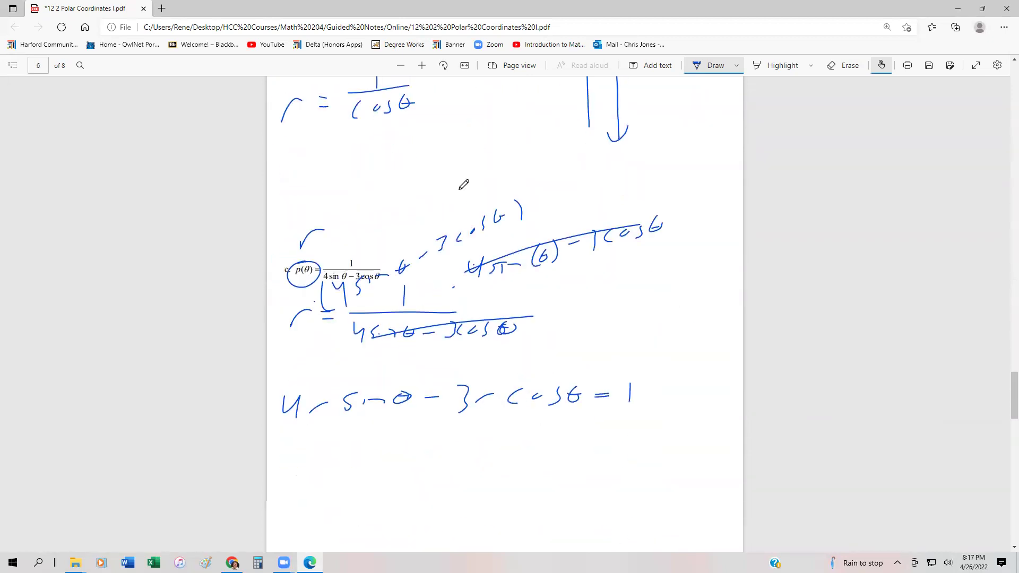
# Substitute y for r sin θ and x for r cos θ, giving 4y − 3x = 1.
pyautogui.moveTo(313, 291)
pyautogui.mouseDown()
pyautogui.moveTo(310, 319)
pyautogui.moveTo(419, 300)
pyautogui.moveTo(323, 288)
pyautogui.mouseUp()
pyautogui.moveTo(287, 353); pyautogui.dragTo(310, 366)
pyautogui.moveTo(305, 353)
pyautogui.mouseDown()
pyautogui.moveTo(304, 385)
pyautogui.moveTo(328, 372)
pyautogui.moveTo(325, 395)
pyautogui.mouseUp()
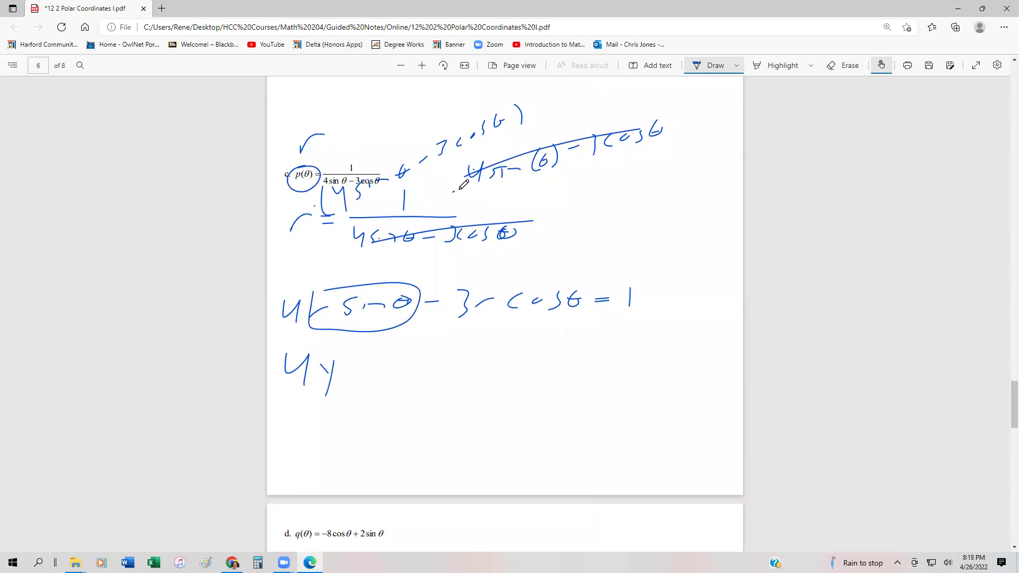
pyautogui.moveTo(341, 325)
pyautogui.mouseDown()
pyautogui.moveTo(336, 350)
pyautogui.moveTo(377, 369)
pyautogui.mouseUp()
pyautogui.moveTo(399, 359)
pyautogui.mouseDown()
pyautogui.moveTo(413, 371)
pyautogui.moveTo(402, 381)
pyautogui.mouseUp()
pyautogui.moveTo(480, 286)
pyautogui.mouseDown()
pyautogui.moveTo(473, 316)
pyautogui.moveTo(520, 285)
pyautogui.mouseUp()
pyautogui.moveTo(509, 319)
pyautogui.mouseDown()
pyautogui.moveTo(425, 353)
pyautogui.moveTo(433, 354)
pyautogui.mouseUp()
pyautogui.moveTo(422, 361)
pyautogui.mouseDown()
pyautogui.moveTo(435, 378)
pyautogui.moveTo(423, 379)
pyautogui.mouseUp()
pyautogui.moveTo(452, 365); pyautogui.dragTo(486, 378)
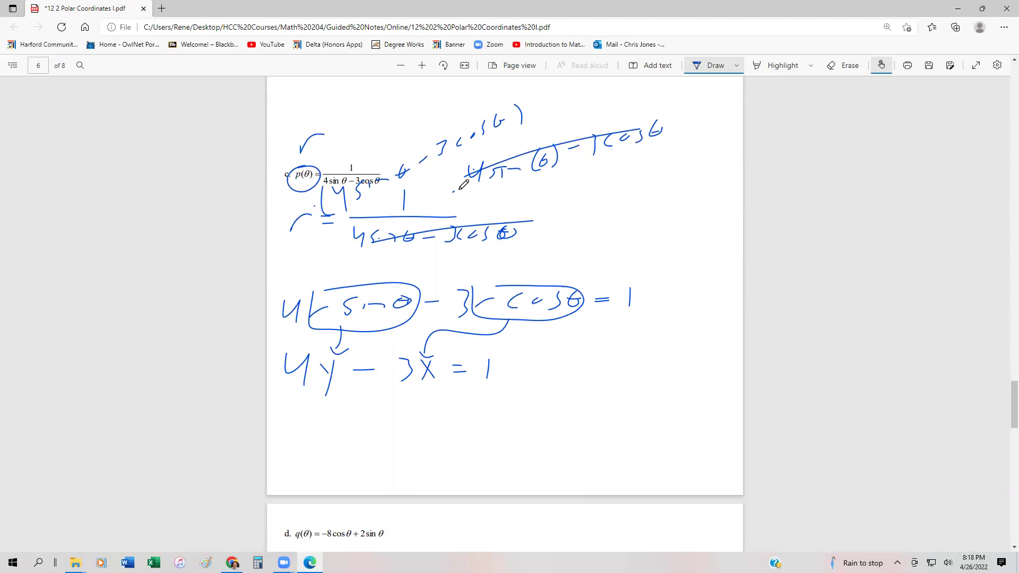
# Solve for y to get y = 3/4 x + 1/4 and circle it.
pyautogui.moveTo(309, 424); pyautogui.dragTo(320, 463)
pyautogui.moveTo(343, 436); pyautogui.dragTo(401, 431)
pyautogui.moveTo(386, 438); pyautogui.dragTo(396, 454)
pyautogui.moveTo(414, 427)
pyautogui.mouseDown()
pyautogui.moveTo(426, 445)
pyautogui.moveTo(414, 447)
pyautogui.moveTo(485, 428)
pyautogui.mouseUp()
pyautogui.moveTo(475, 432)
pyautogui.mouseDown()
pyautogui.moveTo(486, 431)
pyautogui.moveTo(491, 450)
pyautogui.mouseUp()
pyautogui.moveTo(490, 443); pyautogui.dragTo(487, 463)
pyautogui.moveTo(373, 394)
pyautogui.mouseDown()
pyautogui.moveTo(413, 393)
pyautogui.moveTo(467, 476)
pyautogui.moveTo(363, 402)
pyautogui.mouseUp()
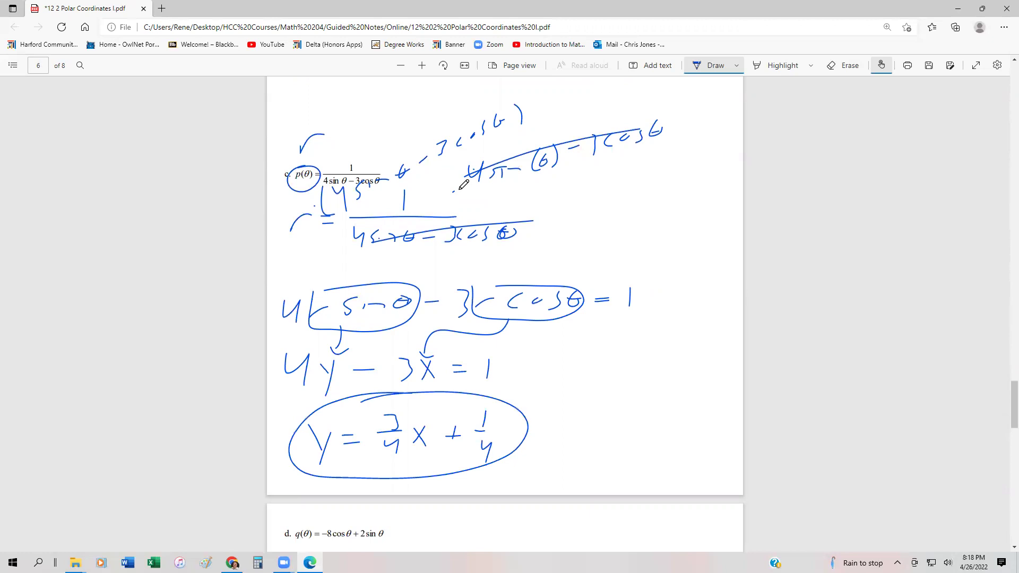
# Label the result as a Line with slope m = 3/4.
pyautogui.moveTo(504, 362)
pyautogui.mouseDown()
pyautogui.moveTo(518, 385)
pyautogui.moveTo(528, 382)
pyautogui.mouseUp()
pyautogui.moveTo(536, 380)
pyautogui.mouseDown()
pyautogui.moveTo(561, 382)
pyautogui.moveTo(548, 390)
pyautogui.mouseUp()
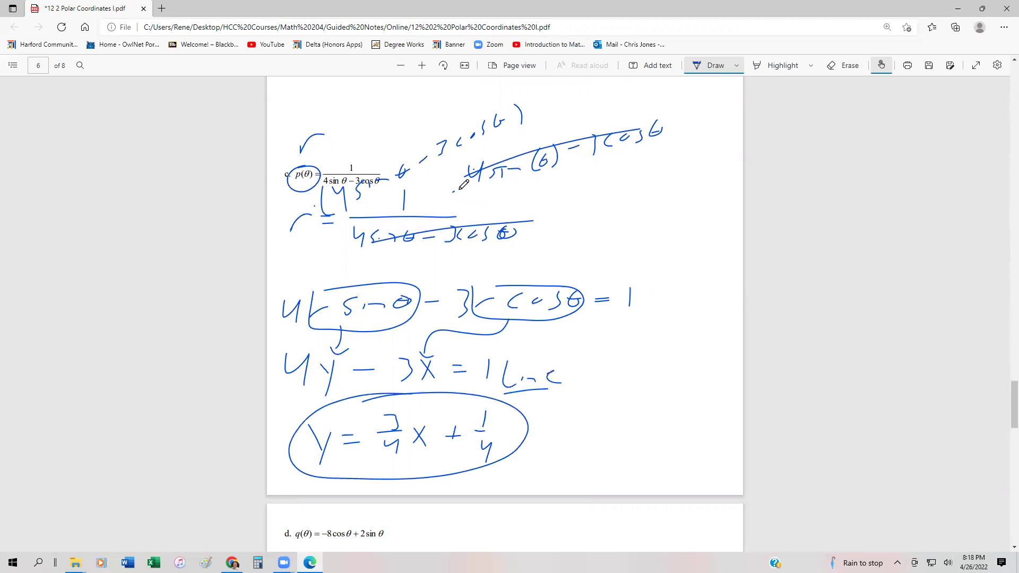
pyautogui.moveTo(557, 343); pyautogui.dragTo(567, 342)
pyautogui.moveTo(557, 349); pyautogui.dragTo(594, 350)
pyautogui.moveTo(603, 343)
pyautogui.mouseDown()
pyautogui.moveTo(624, 359)
pyautogui.moveTo(649, 346)
pyautogui.mouseUp()
# Note the y-intercept (0, 1/4) and box the r = fraction equation.
pyautogui.moveTo(659, 332)
pyautogui.mouseDown()
pyautogui.moveTo(646, 359)
pyautogui.moveTo(693, 343)
pyautogui.mouseUp()
pyautogui.moveTo(700, 325)
pyautogui.mouseDown()
pyautogui.moveTo(700, 342)
pyautogui.moveTo(710, 333)
pyautogui.mouseUp()
pyautogui.moveTo(640, 358)
pyautogui.mouseDown()
pyautogui.moveTo(704, 349)
pyautogui.moveTo(661, 379)
pyautogui.moveTo(699, 367)
pyautogui.mouseUp()
pyautogui.moveTo(708, 357)
pyautogui.mouseDown()
pyautogui.moveTo(697, 381)
pyautogui.moveTo(719, 374)
pyautogui.mouseUp()
pyautogui.moveTo(717, 368); pyautogui.dragTo(719, 380)
pyautogui.moveTo(725, 348); pyautogui.dragTo(727, 393)
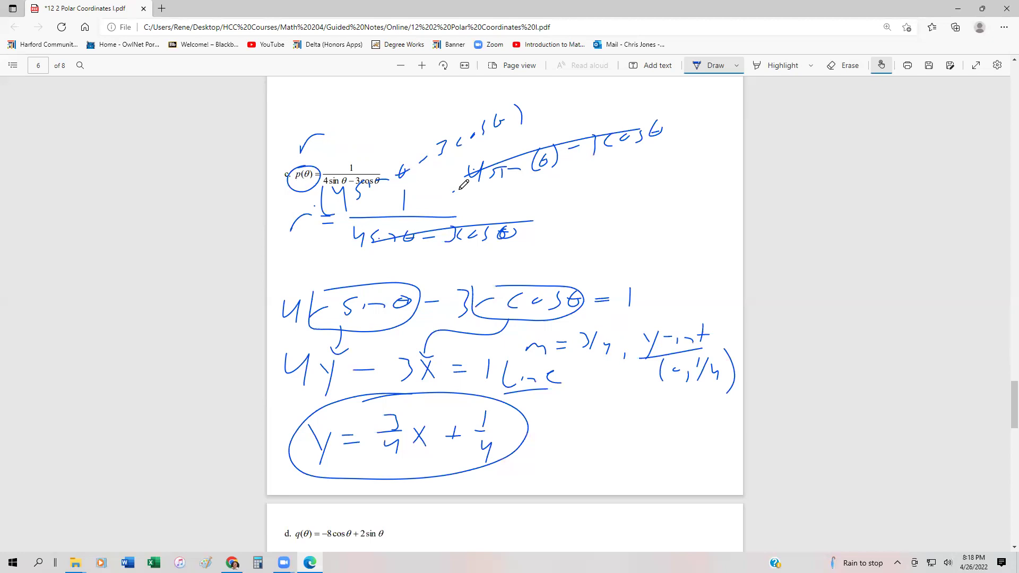
pyautogui.moveTo(346, 191)
pyautogui.mouseDown()
pyautogui.moveTo(354, 273)
pyautogui.moveTo(565, 233)
pyautogui.moveTo(313, 191)
pyautogui.mouseUp()
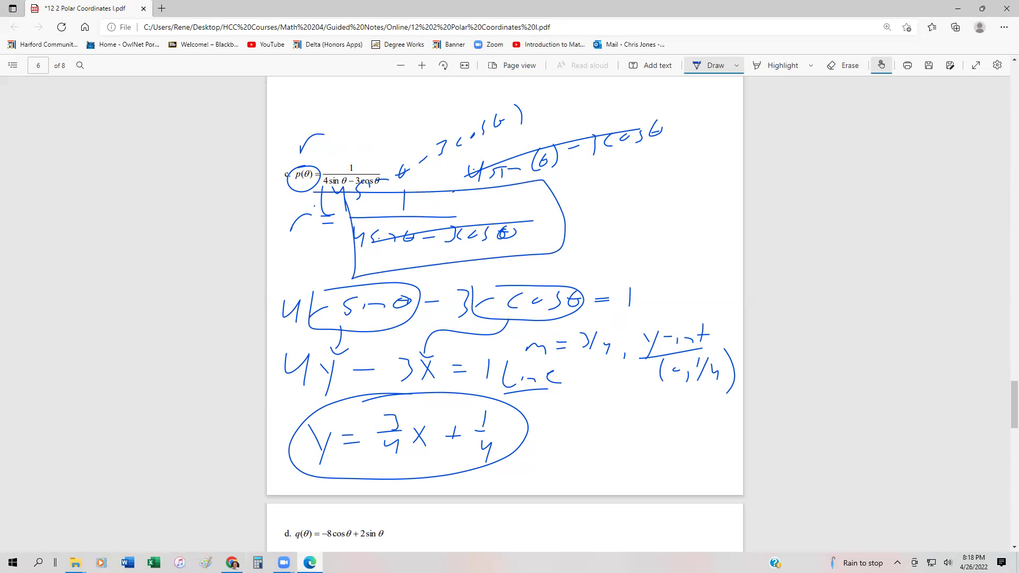
# In FooPlot, change the polar formula to r = 1/(4sin(theta)-3cos(theta)).
pyautogui.click(232, 562)
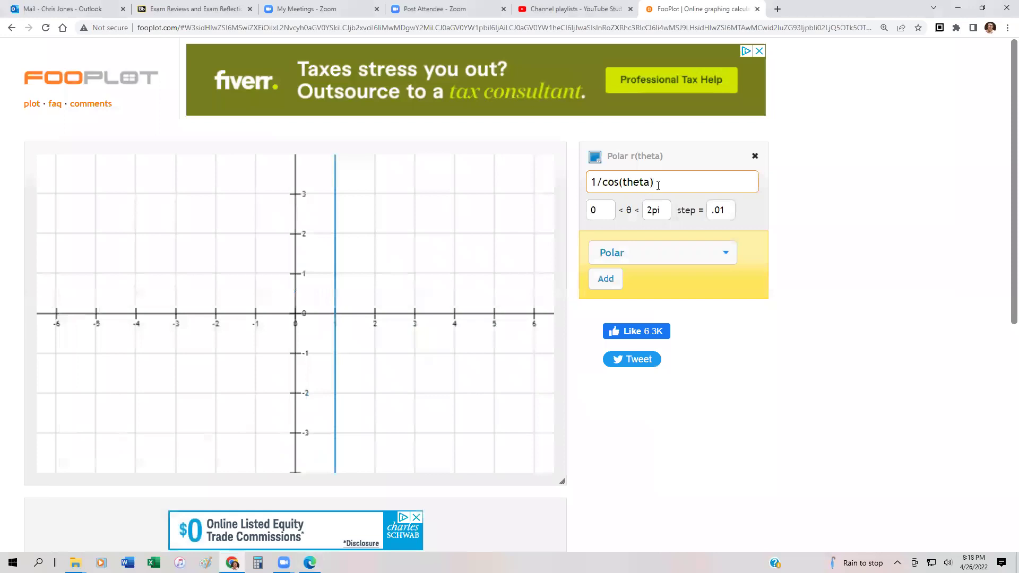
pyautogui.moveTo(658, 185); pyautogui.dragTo(609, 182)
pyautogui.click(602, 182)
pyautogui.write('(4sin(theta')
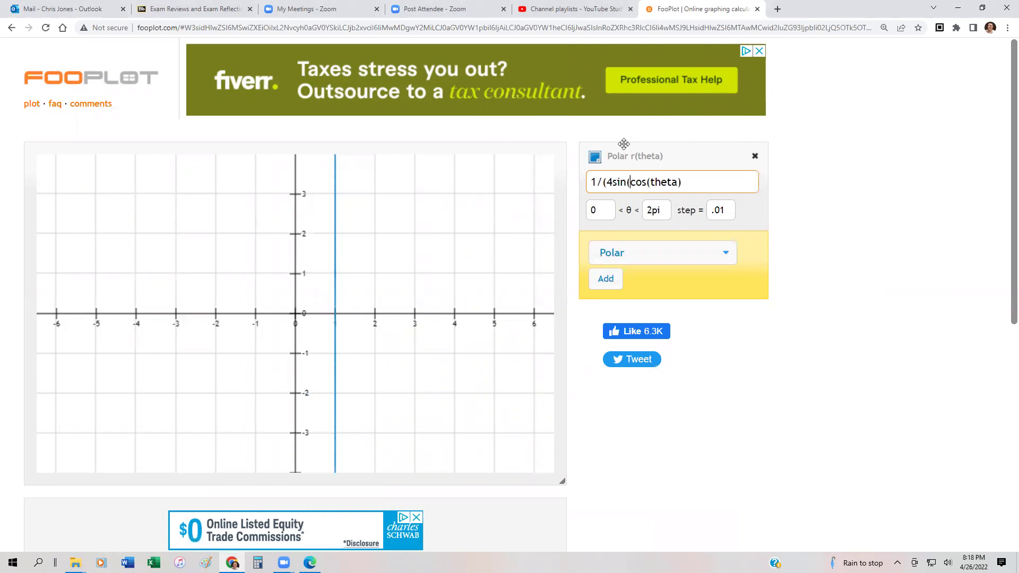
pyautogui.write(')-3cos(theta')
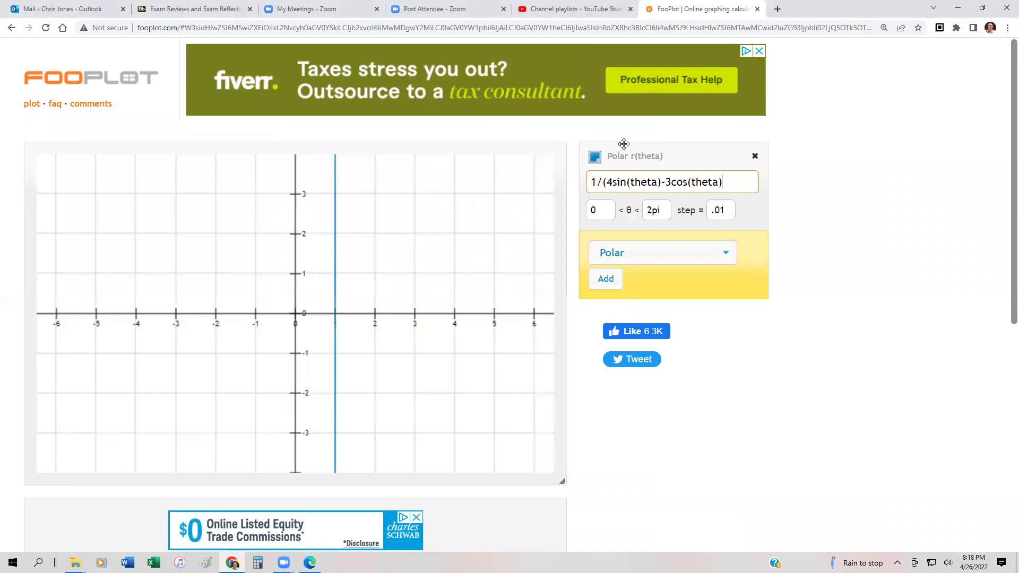
pyautogui.write(')')
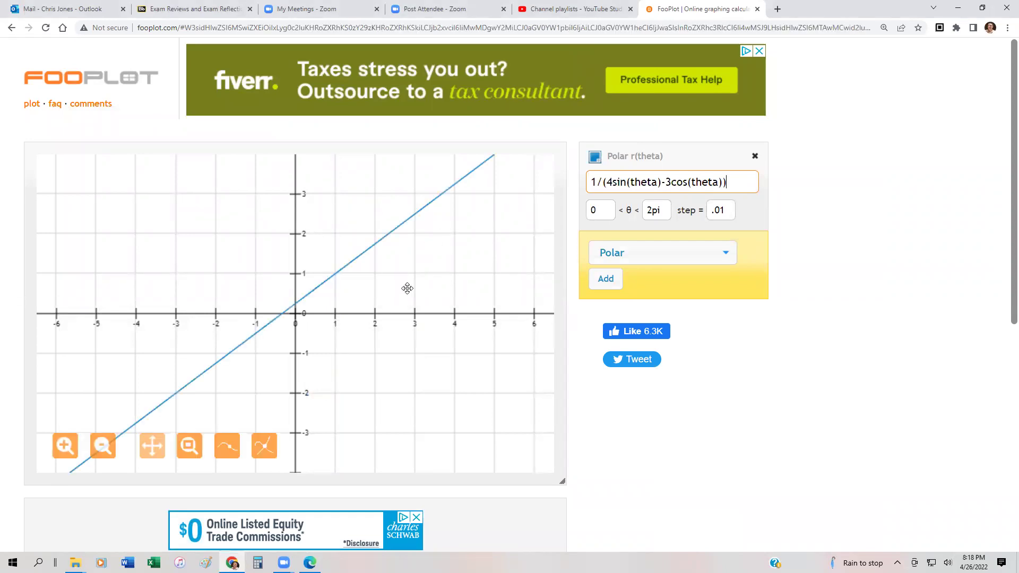
# Zoom and pan to confirm the line crosses the y-axis at 0.25, then return to the notes.
pyautogui.scroll(5, 405, 289)
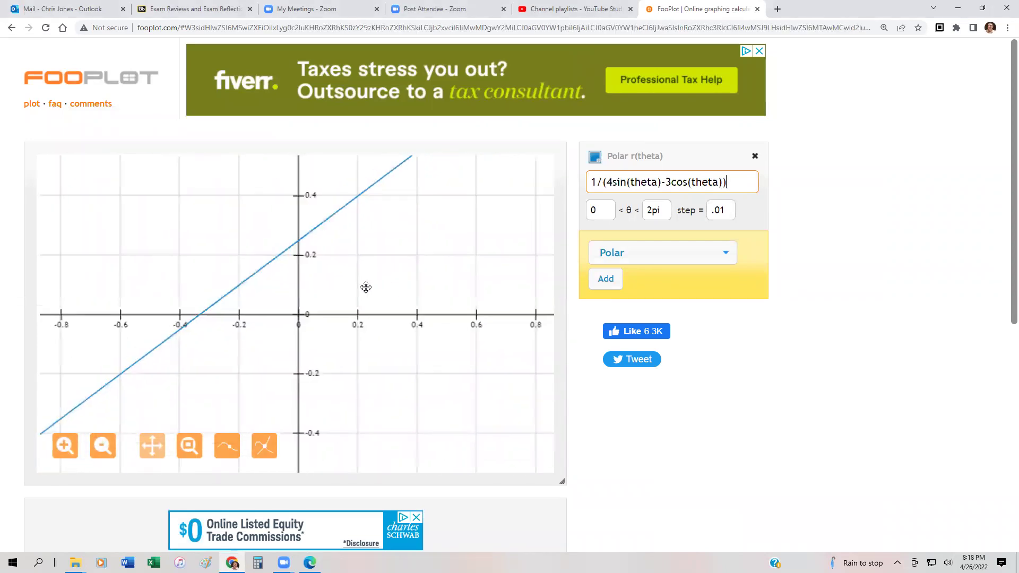
pyautogui.moveTo(364, 287); pyautogui.dragTo(382, 300)
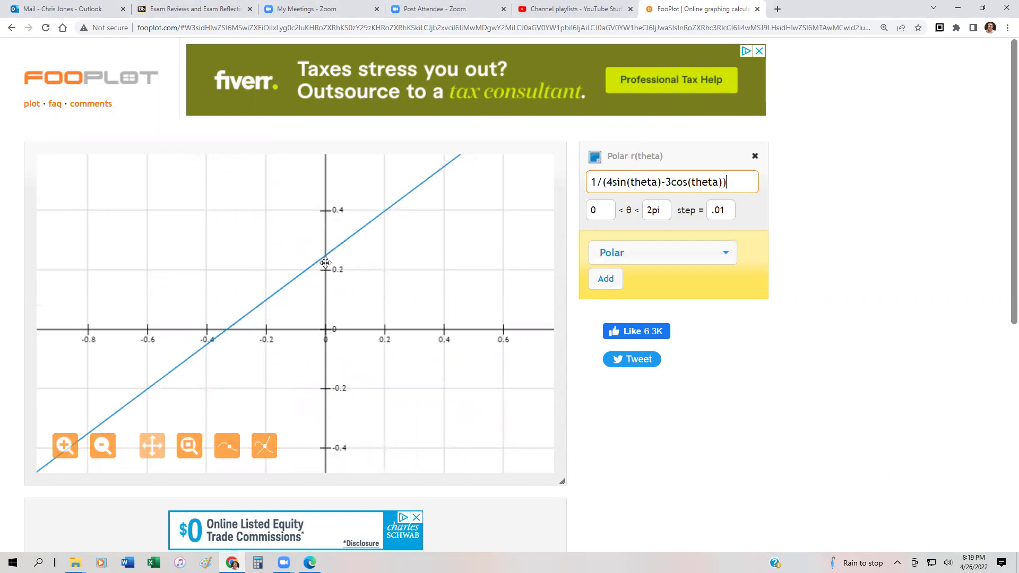
pyautogui.scroll(2, 340, 269)
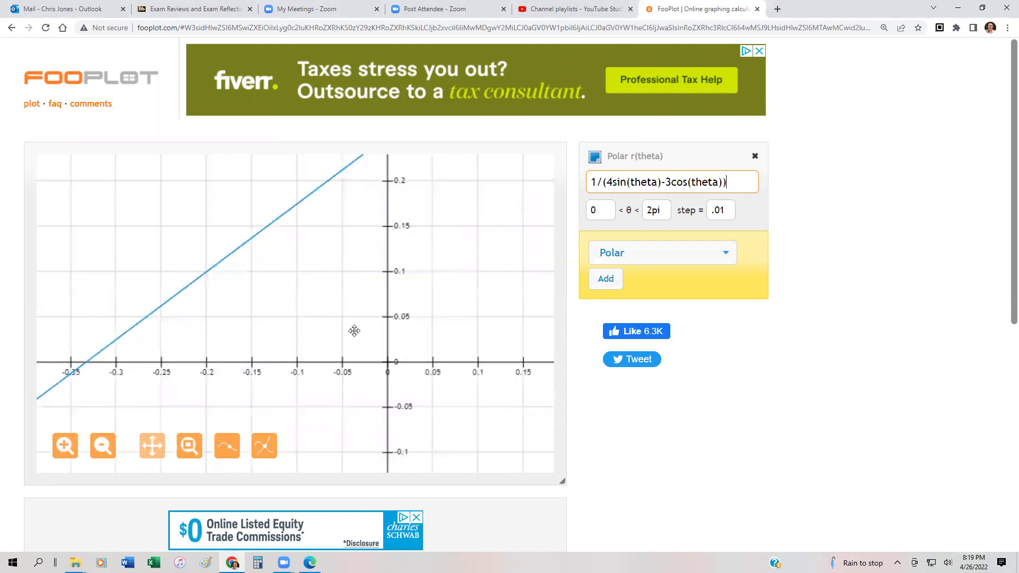
pyautogui.scroll(1, 356, 324)
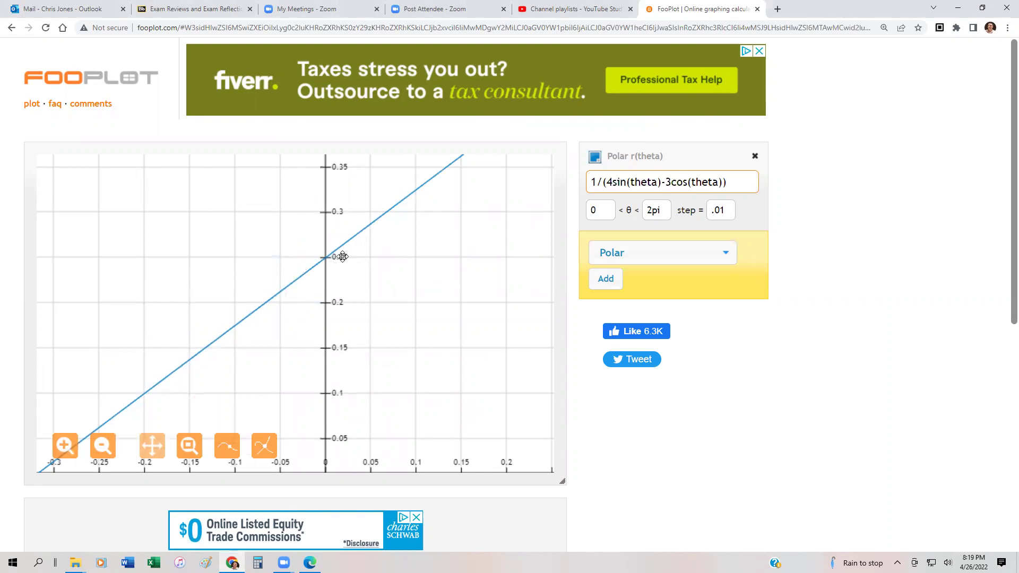
pyautogui.moveTo(398, 267); pyautogui.dragTo(406, 264)
pyautogui.scroll(-1, 406, 263)
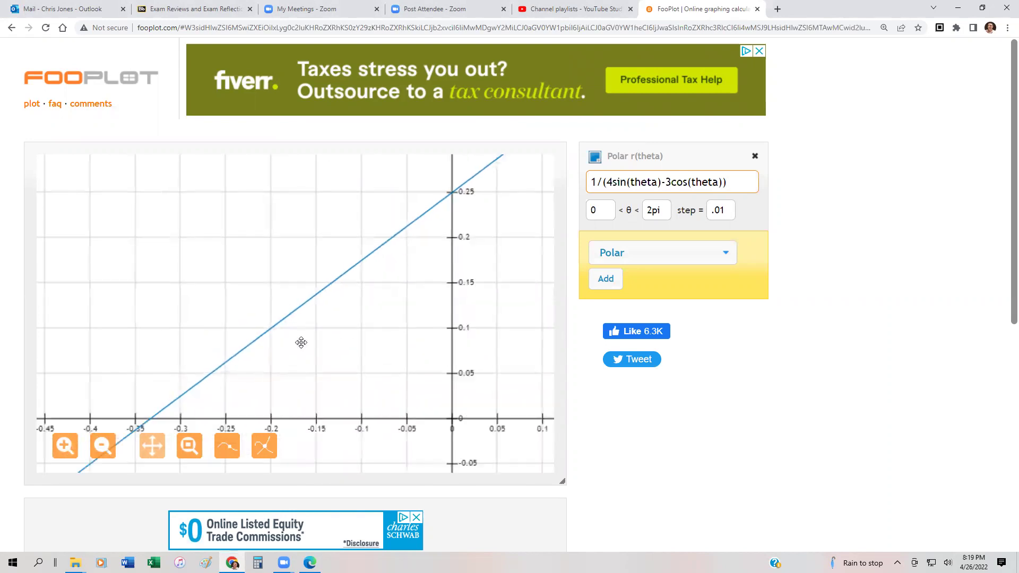
pyautogui.scroll(1, 301, 343)
pyautogui.scroll(-1, 446, 287)
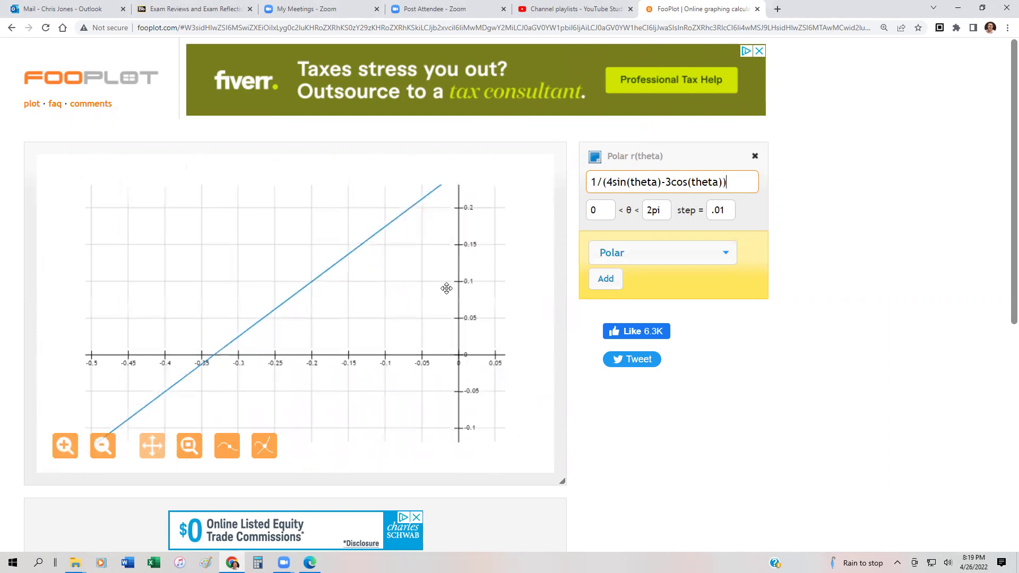
pyautogui.moveTo(446, 287); pyautogui.dragTo(369, 350)
pyautogui.scroll(-1, 416, 198)
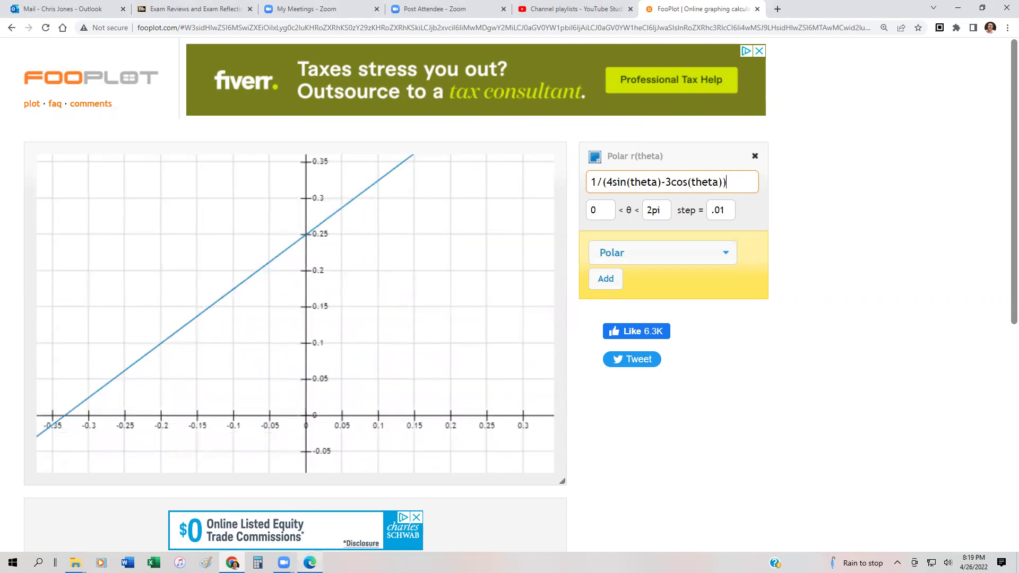
pyautogui.click(309, 563)
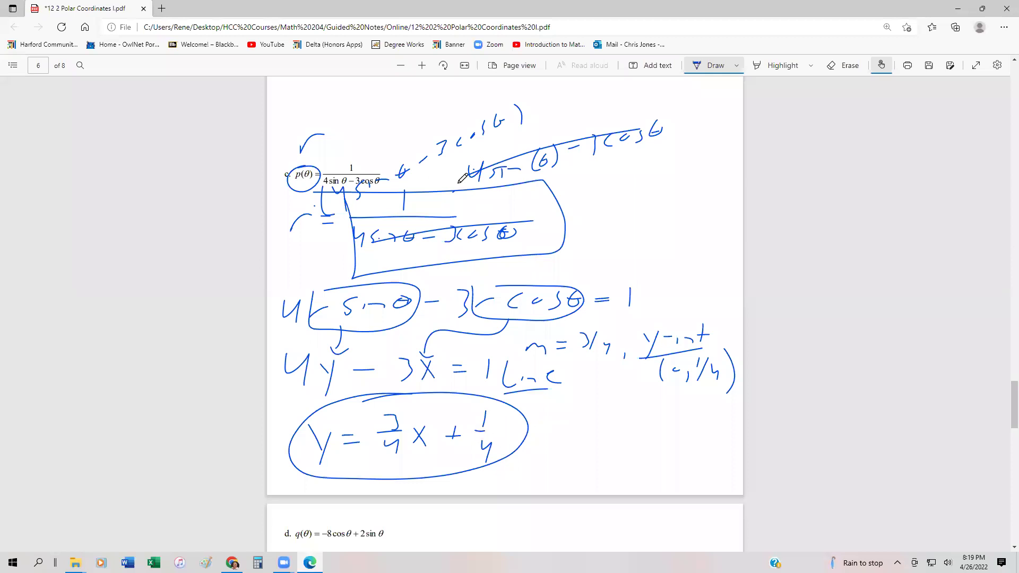
# Draw x and y axes, mark the 1/4 intercept, and sketch the rising line with arrowheads.
pyautogui.moveTo(625, 407); pyautogui.dragTo(630, 494)
pyautogui.moveTo(543, 454); pyautogui.dragTo(717, 445)
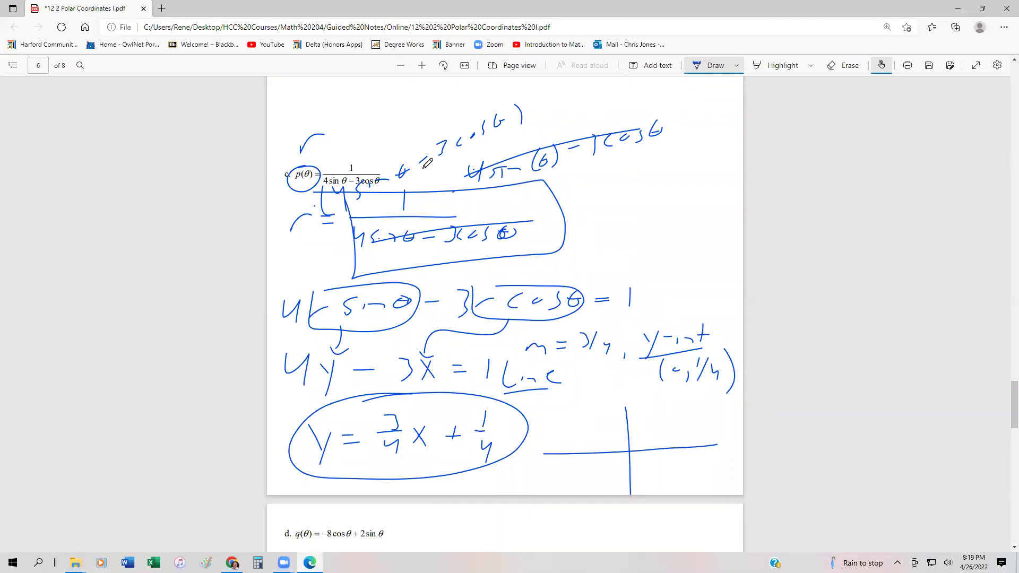
pyautogui.moveTo(617, 422); pyautogui.dragTo(646, 422)
pyautogui.moveTo(570, 477); pyautogui.dragTo(709, 390)
pyautogui.moveTo(700, 384); pyautogui.dragTo(711, 399)
pyautogui.moveTo(569, 465); pyautogui.dragTo(595, 471)
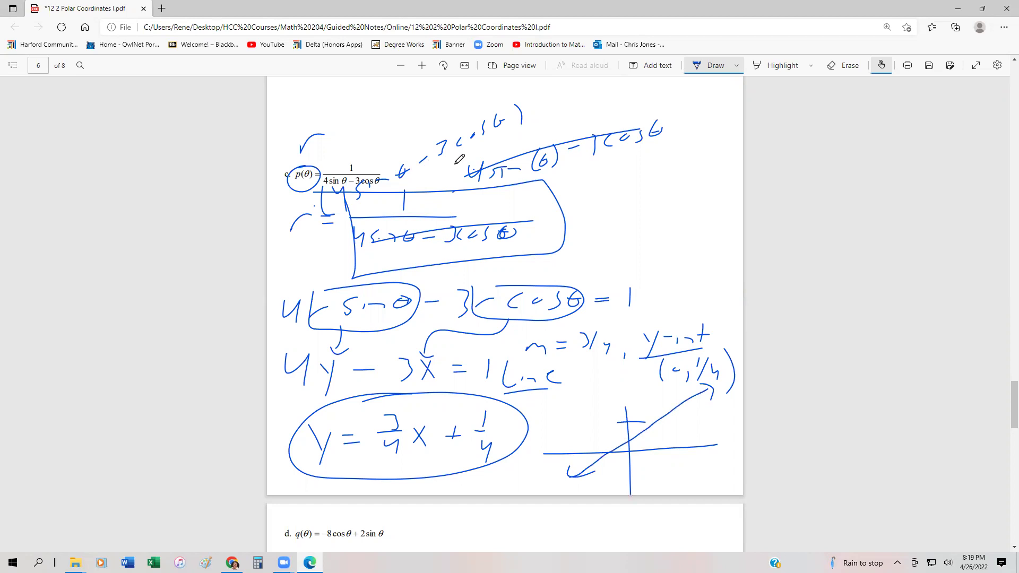